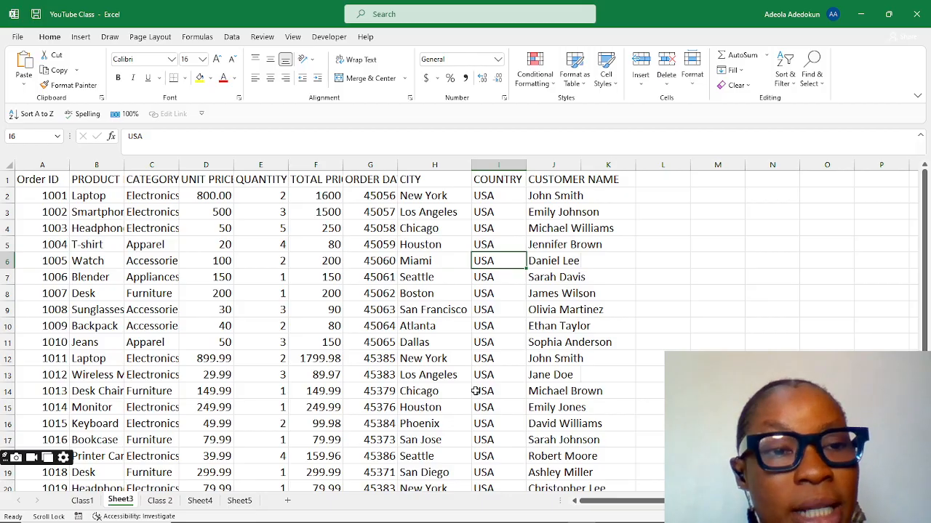
Convert the order data in A1:J23 into a table, keeping the first row as headers.
click(223, 280)
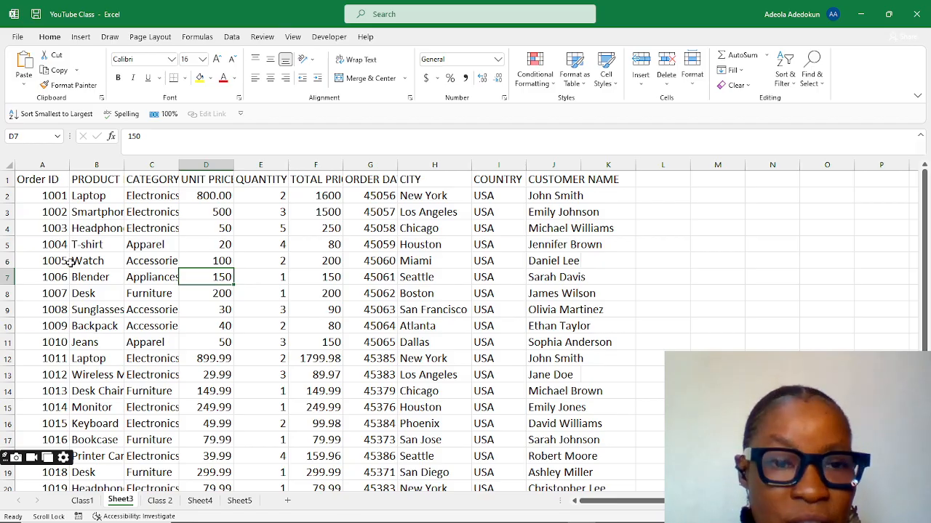
click(58, 184)
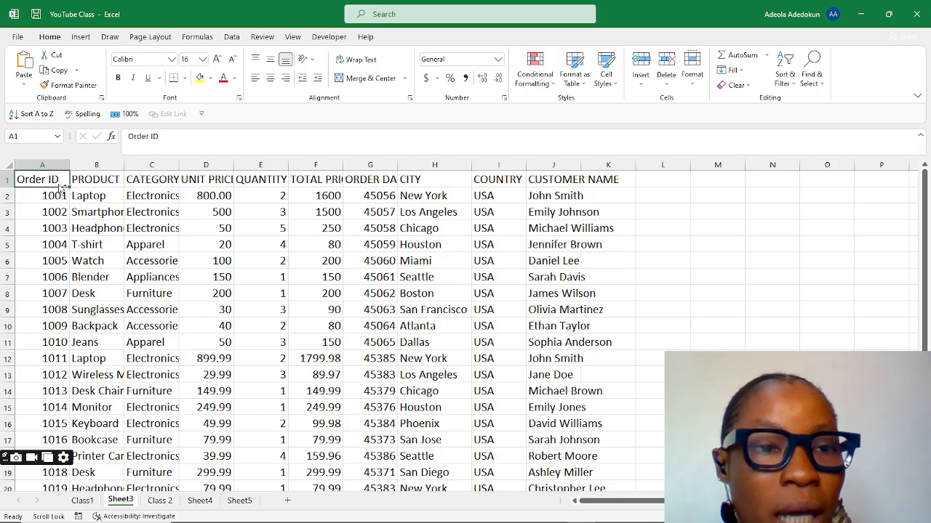
key(ctrl+shift+End)
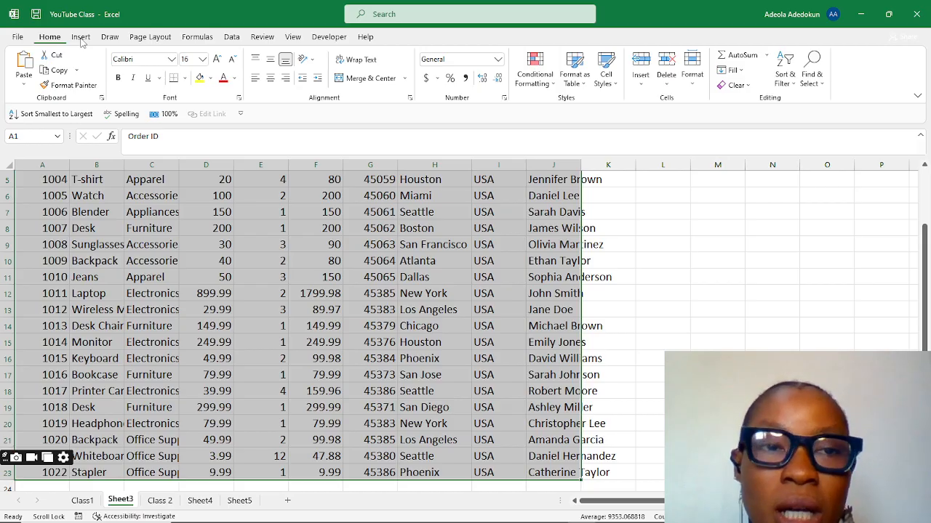
click(82, 42)
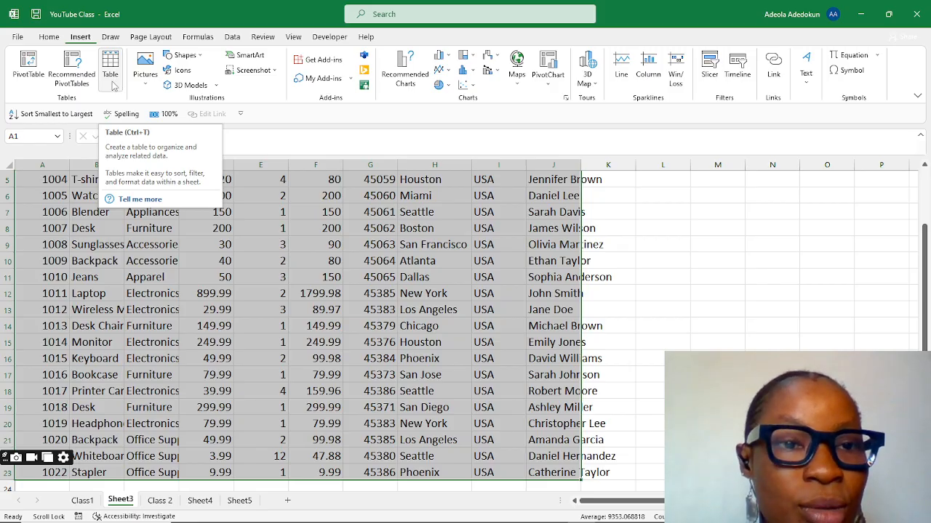
scroll(133, 120, up, 2)
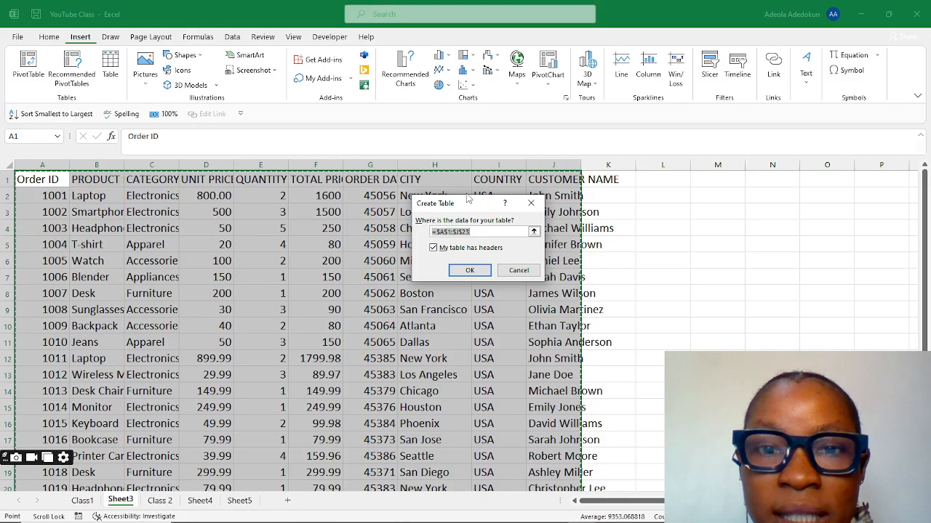
click(470, 271)
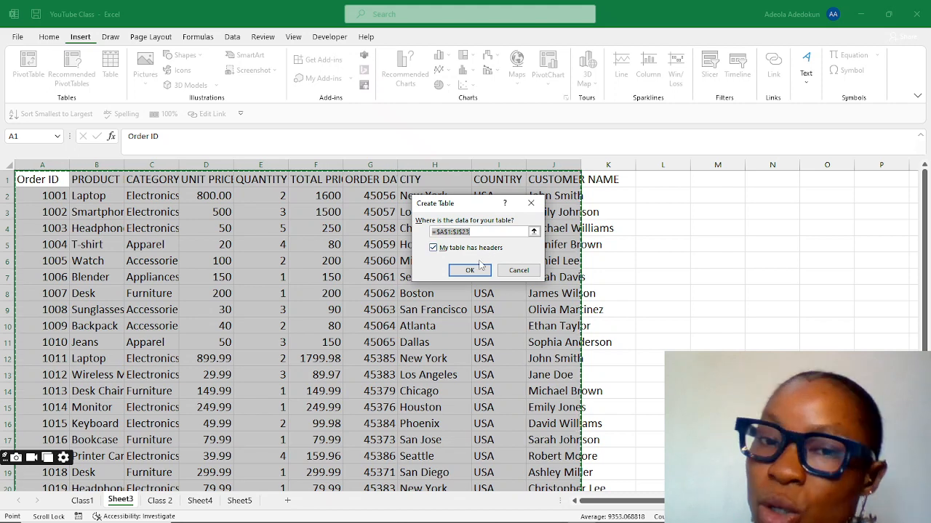
click(434, 249)
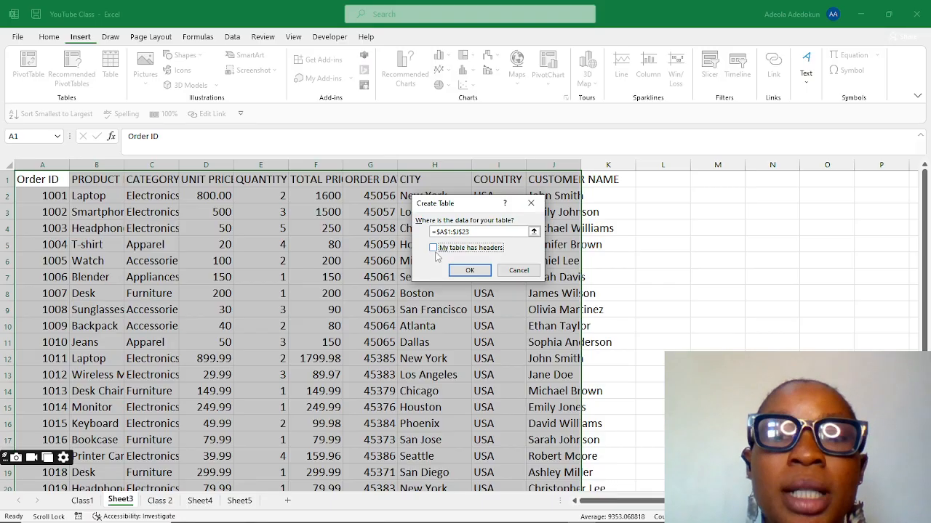
click(434, 248)
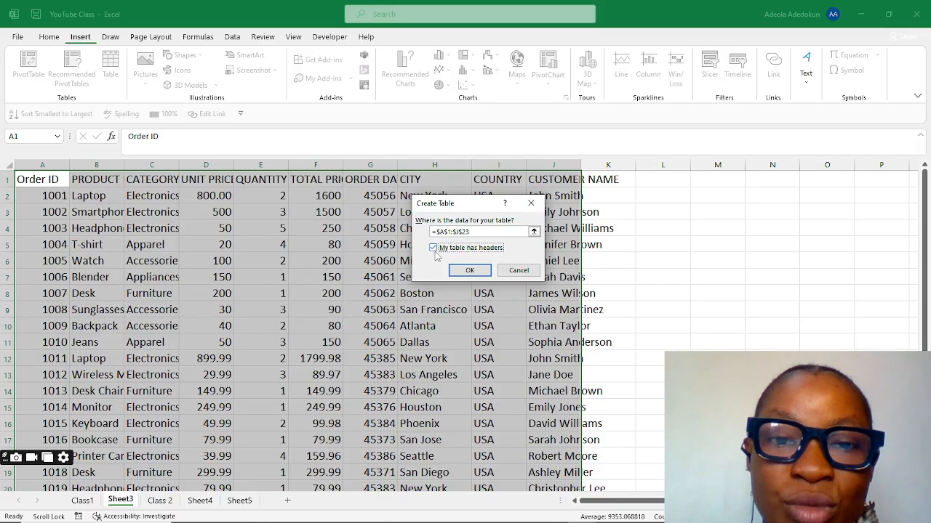
click(461, 271)
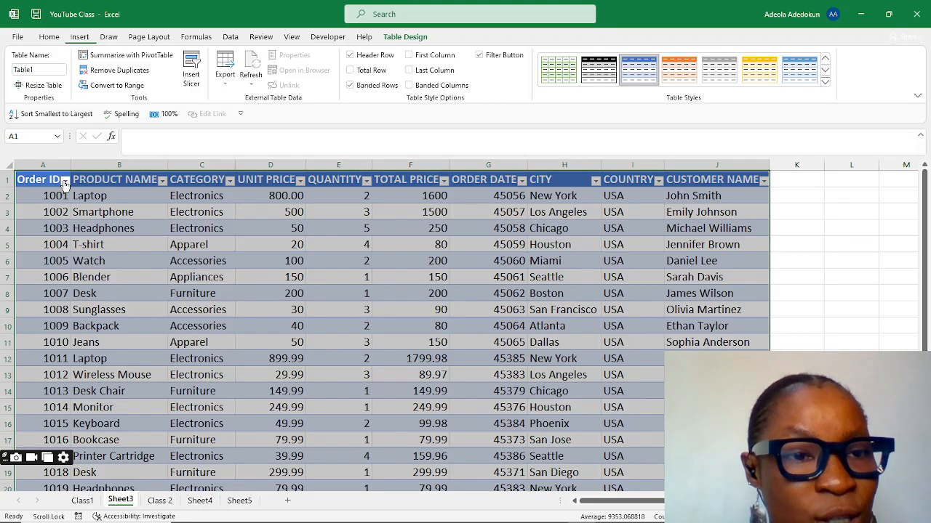
Examine the filter options for the Order ID and UNIT PRICE columns, including the number filter conditions.
click(145, 193)
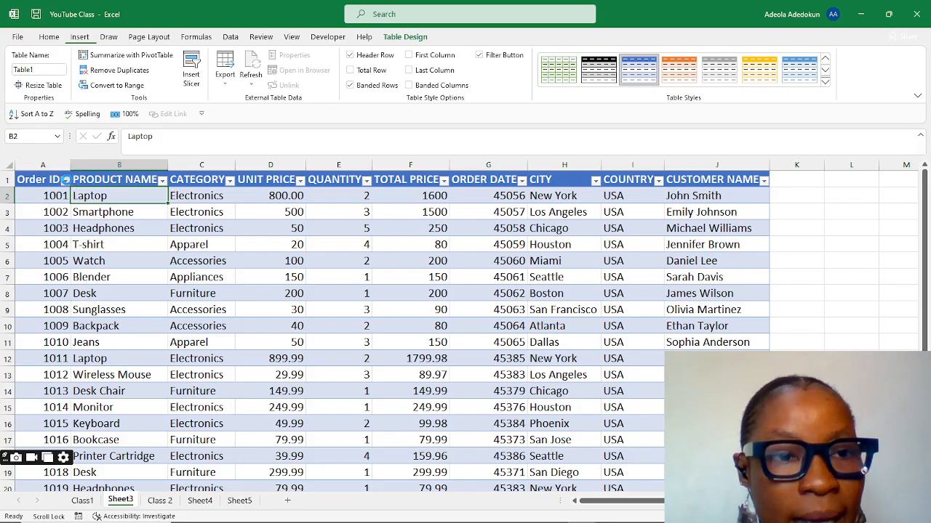
click(65, 180)
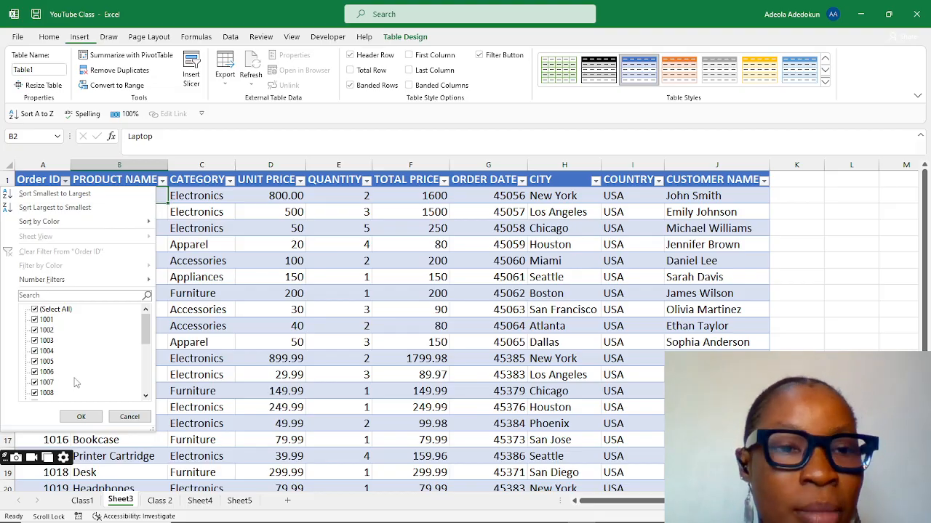
click(300, 182)
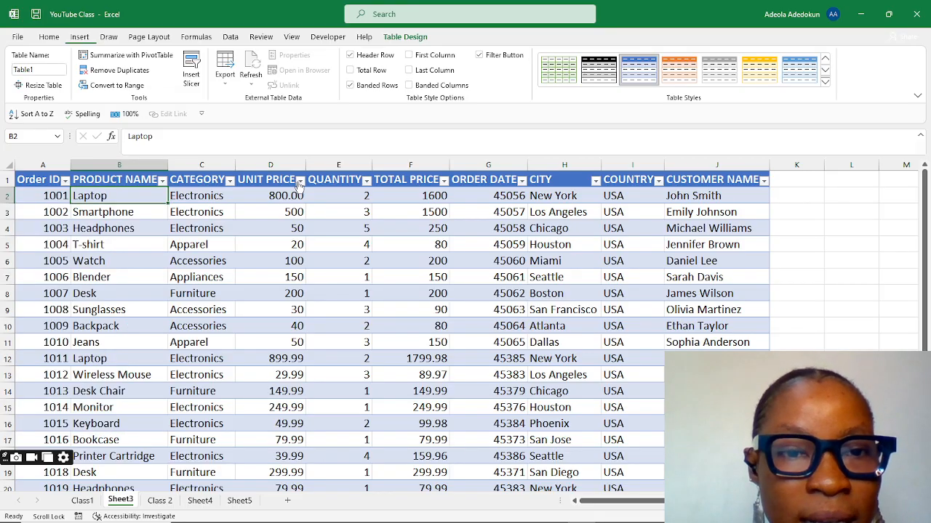
click(300, 181)
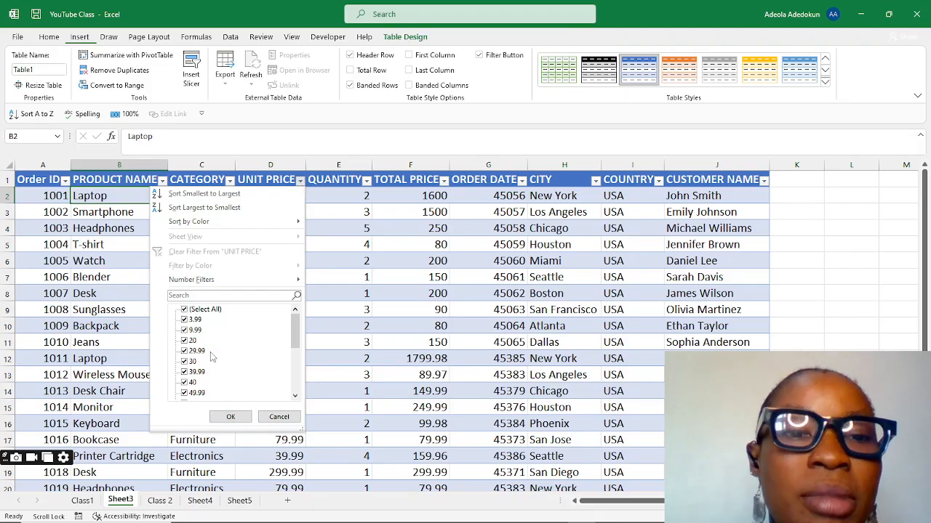
mouse_move(293, 283)
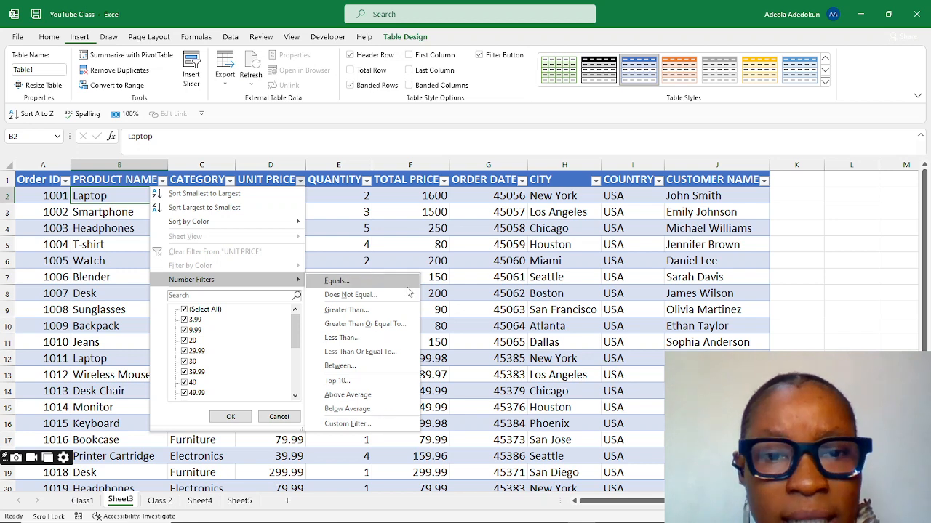
click(429, 245)
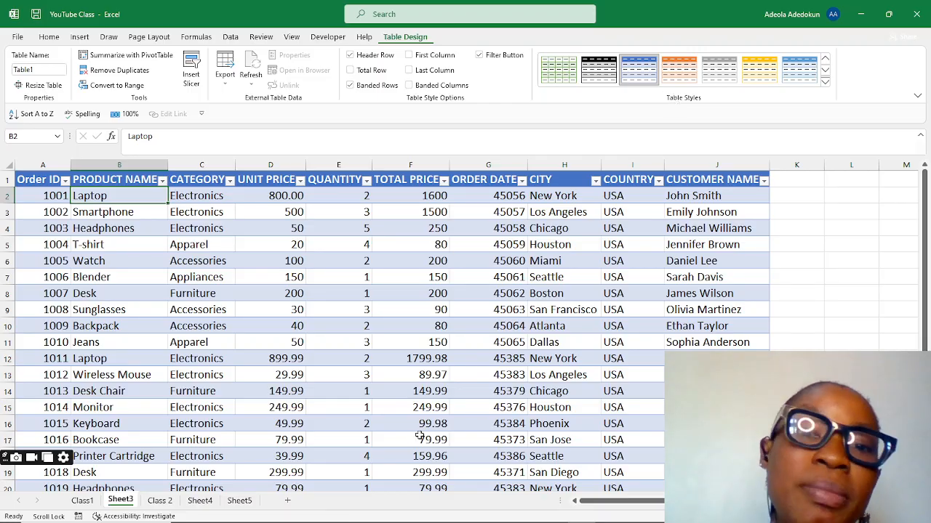
Try several preset table styles on the order table, including medium orange, medium light blue and green.
click(676, 76)
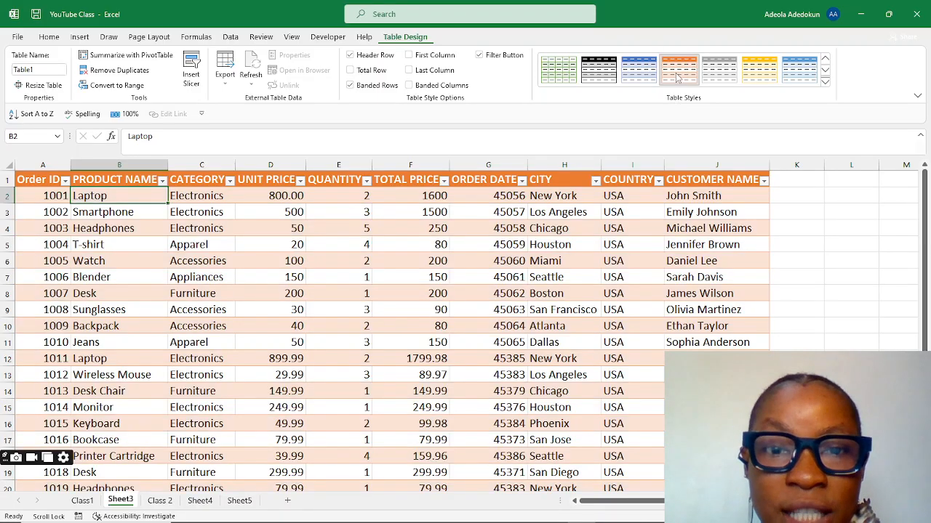
click(798, 75)
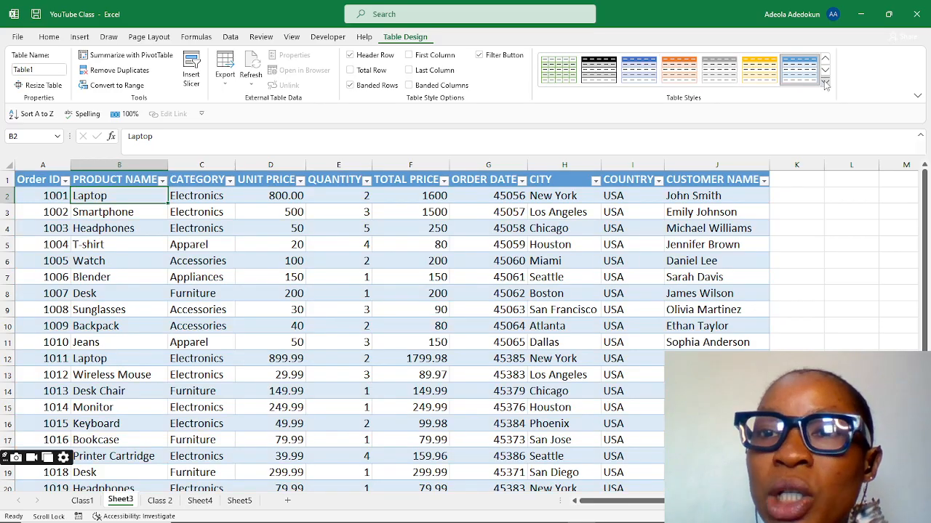
click(825, 84)
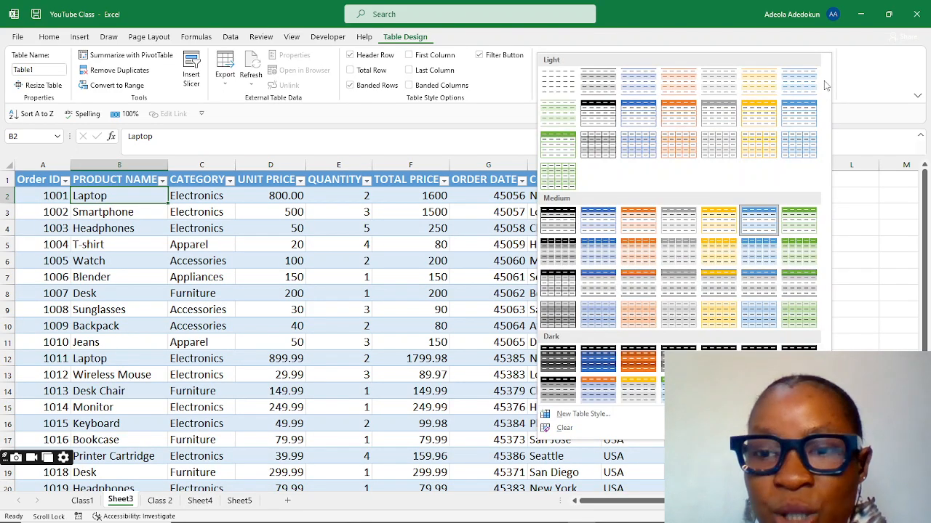
click(799, 282)
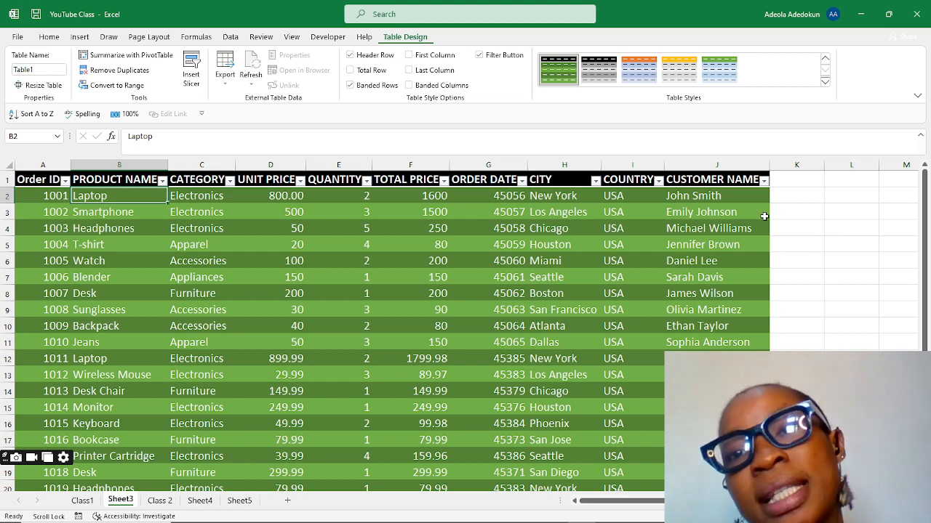
Apply the medium green table style with a solid green header and light green banded rows.
click(825, 62)
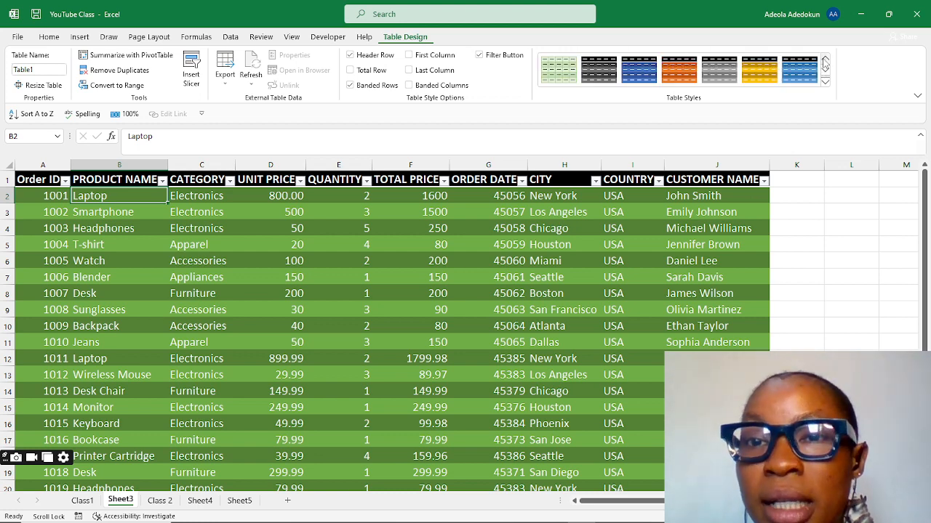
click(825, 62)
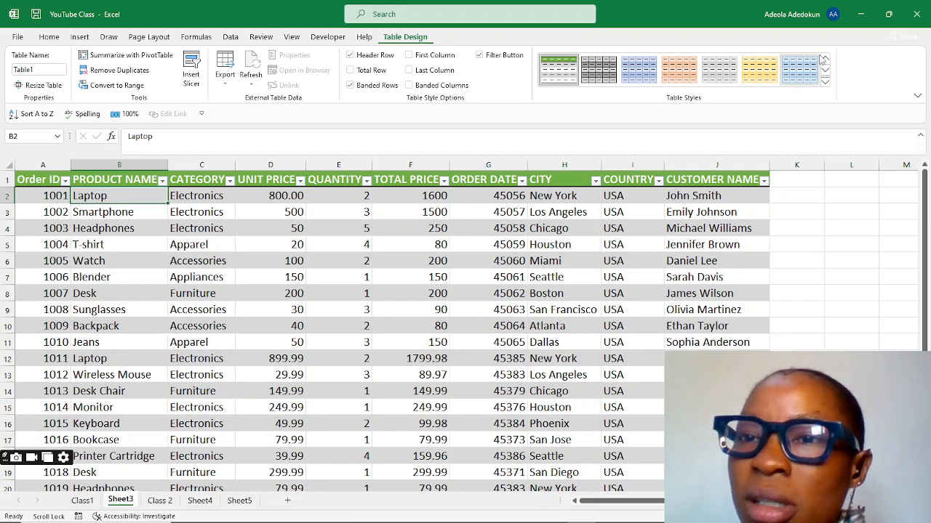
click(824, 82)
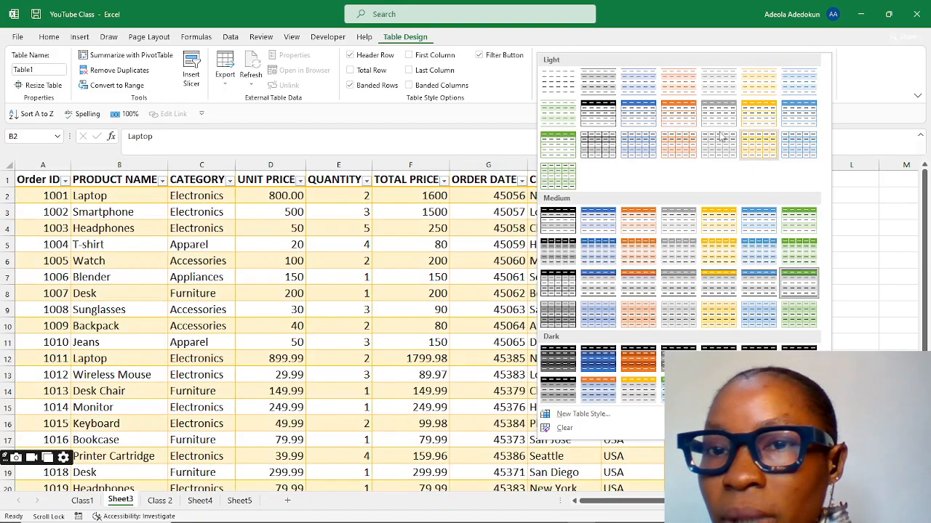
click(804, 226)
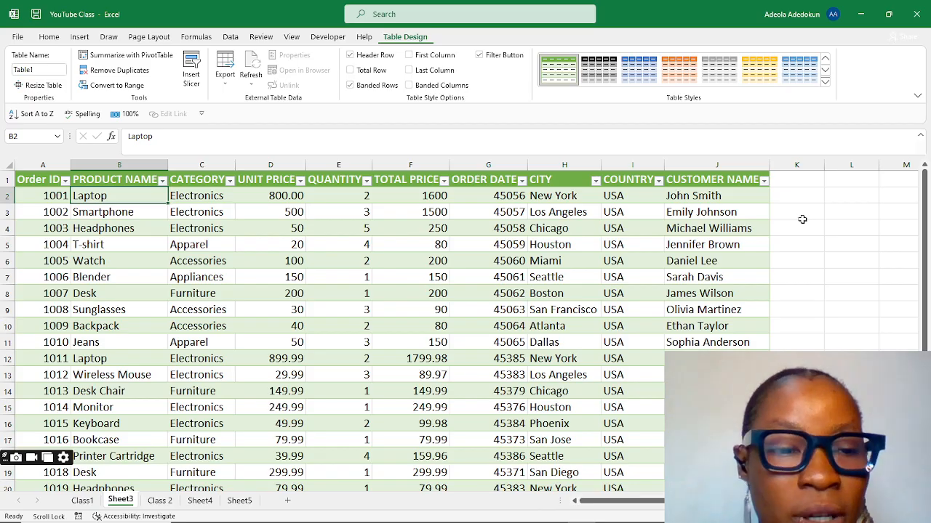
Start a new record directly below the table's last row by entering the next consecutive order ID in A24.
click(83, 435)
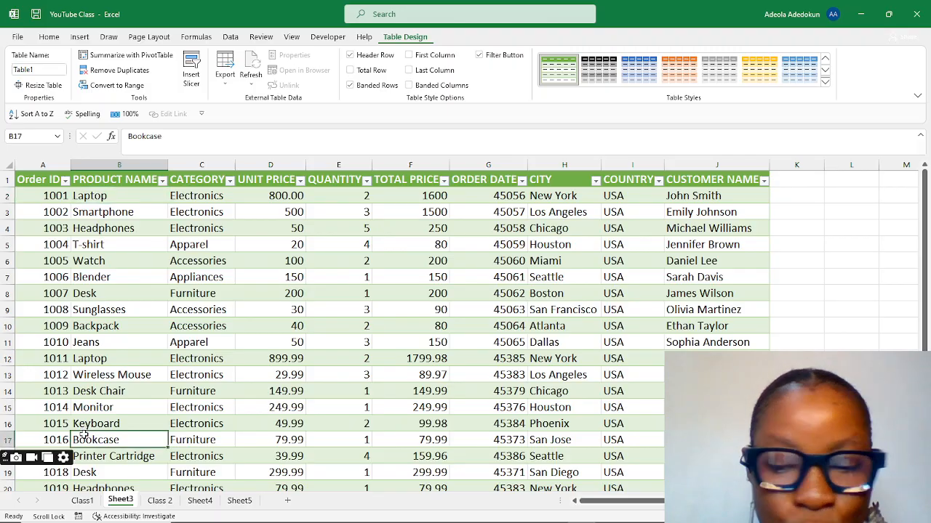
scroll(83, 435, down, 6)
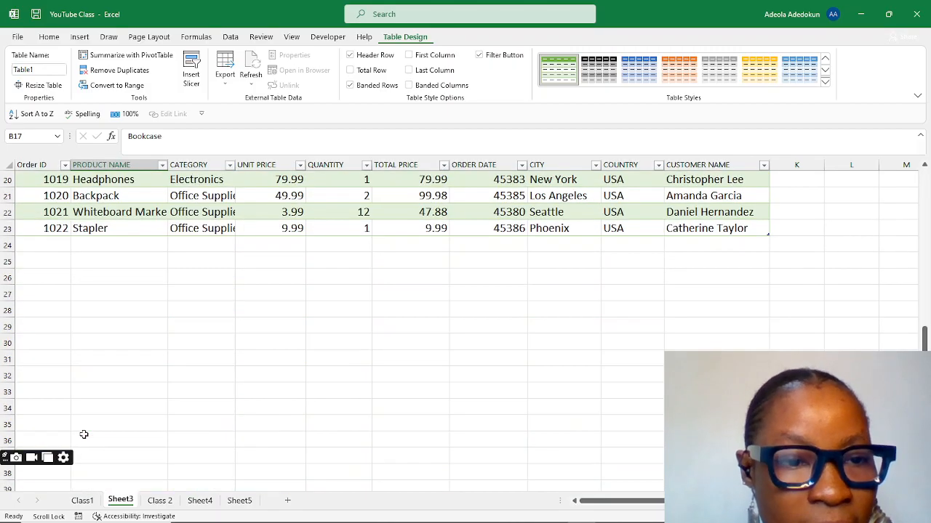
click(139, 247)
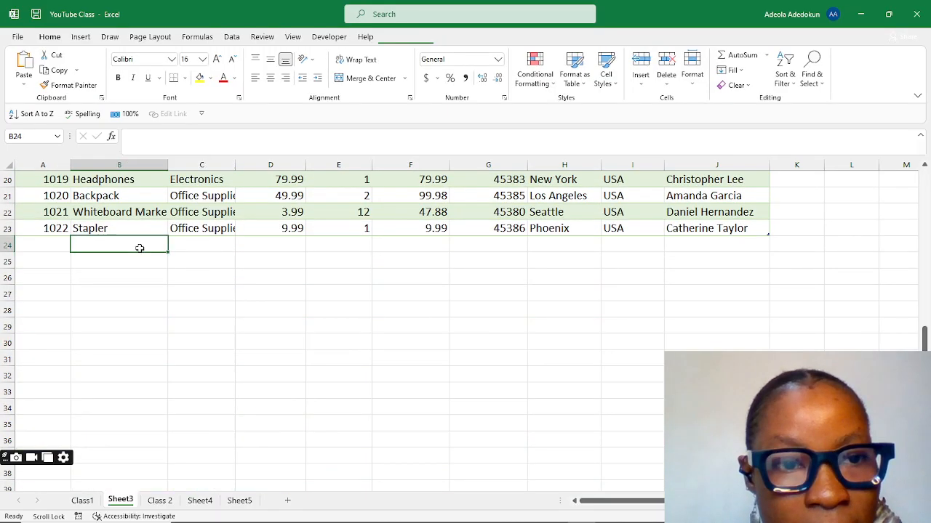
click(138, 227)
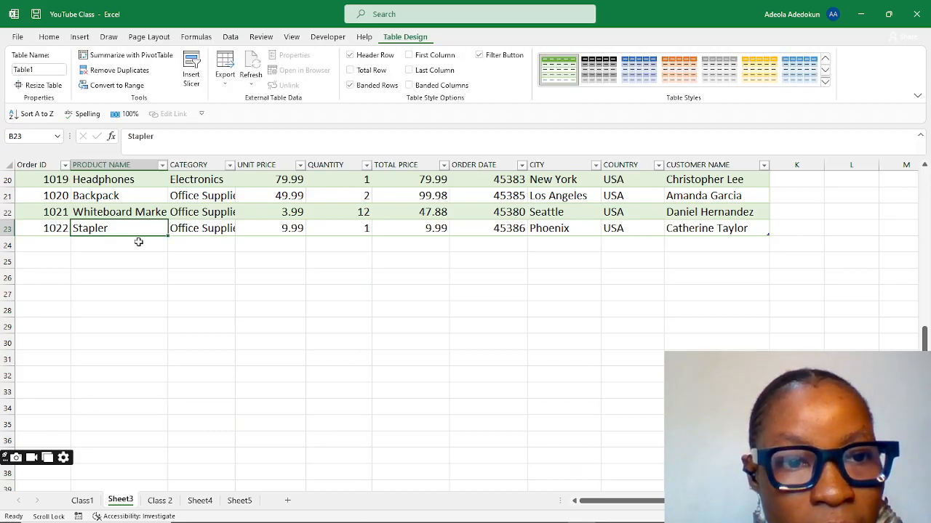
click(138, 242)
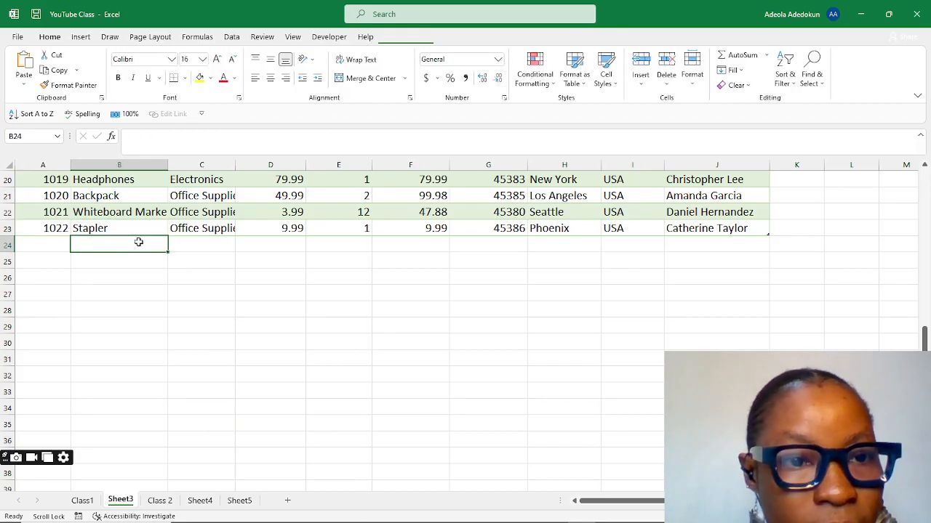
click(48, 193)
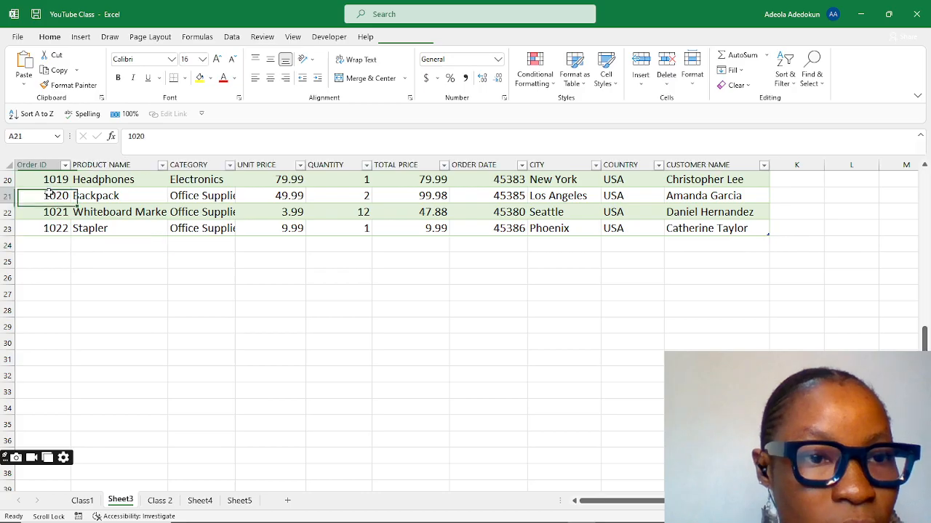
scroll(48, 194, down, 1)
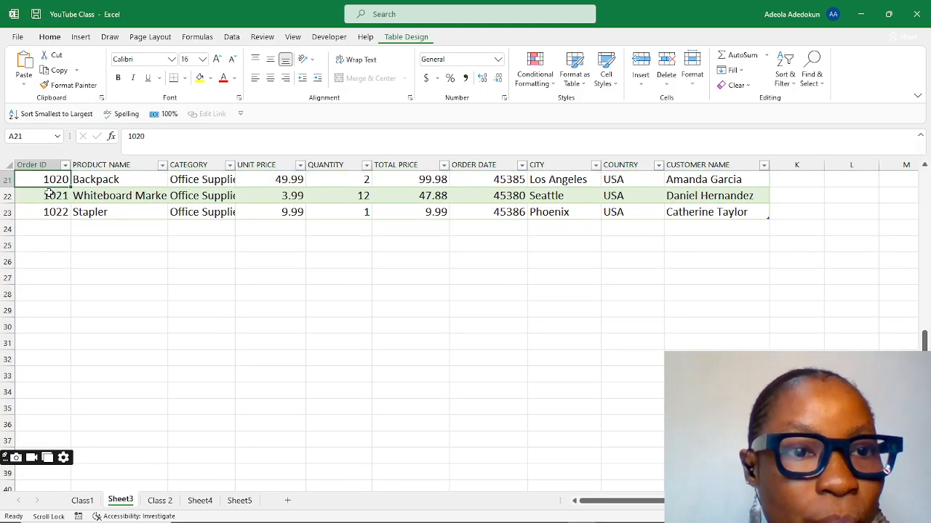
scroll(48, 194, down, 1)
click(48, 193)
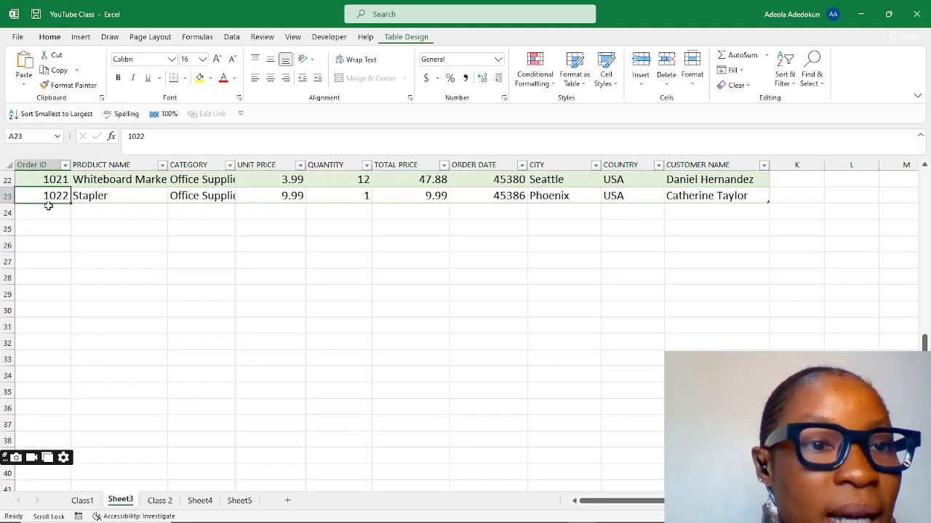
click(32, 209)
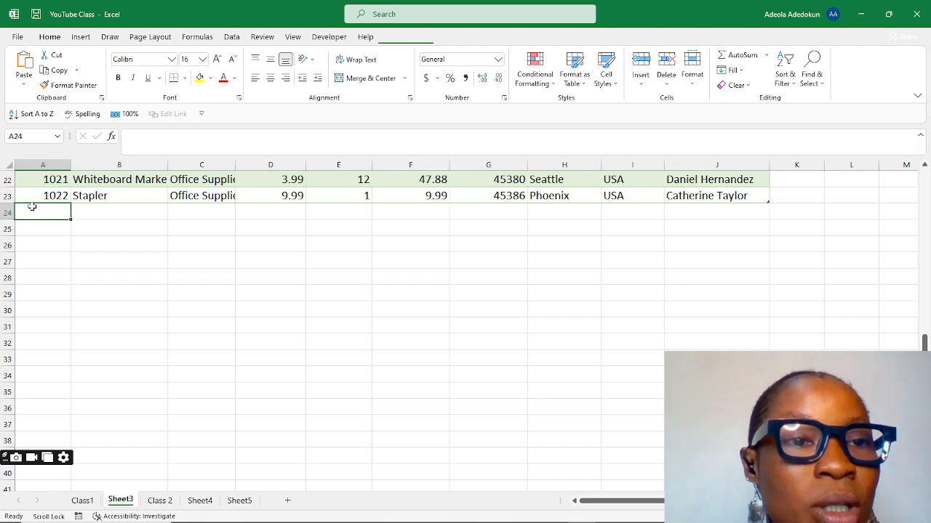
text(1023)
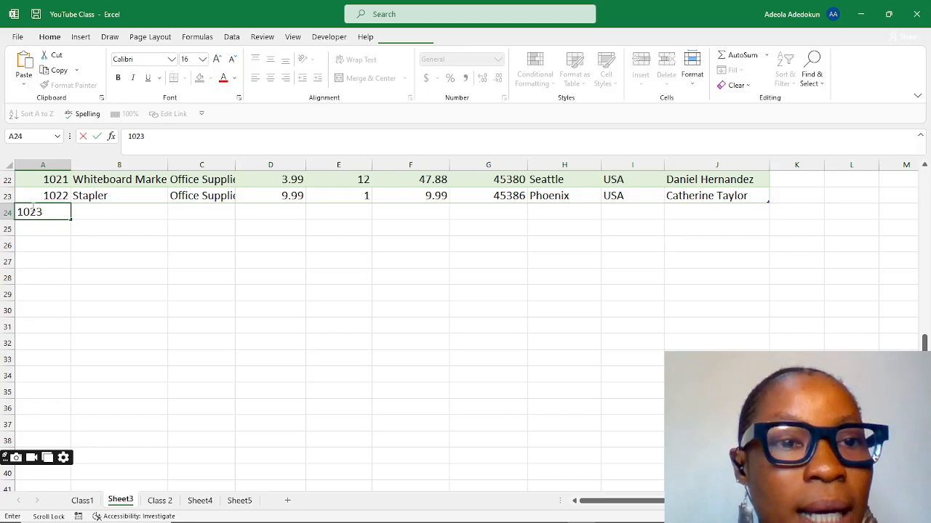
key(Tab)
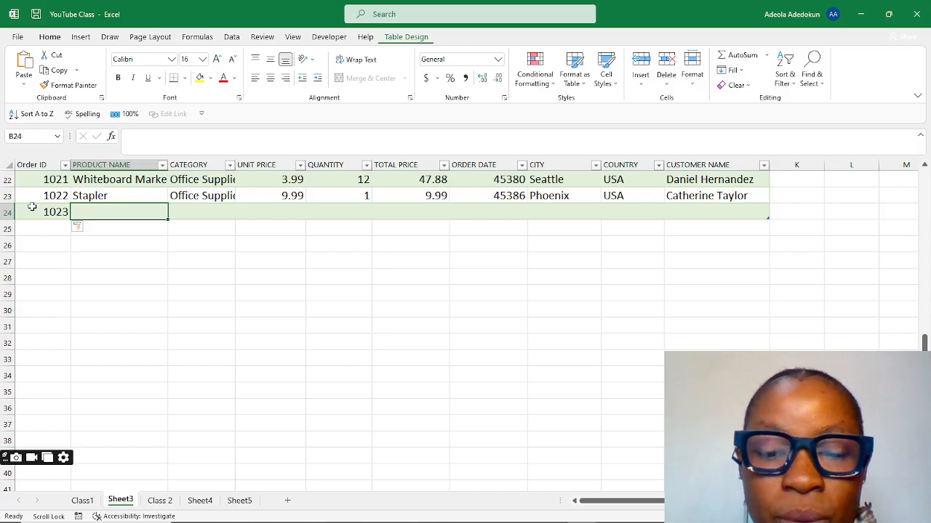
Fill in the new record in row 24 with product name Charger, category Tools, unit price 4.78 and quantity 45.
text(Charger)
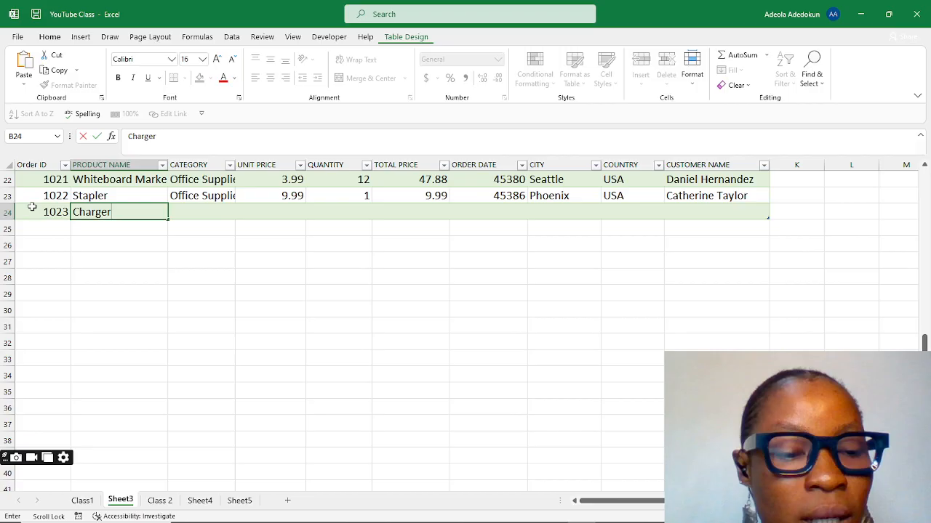
key(Tab)
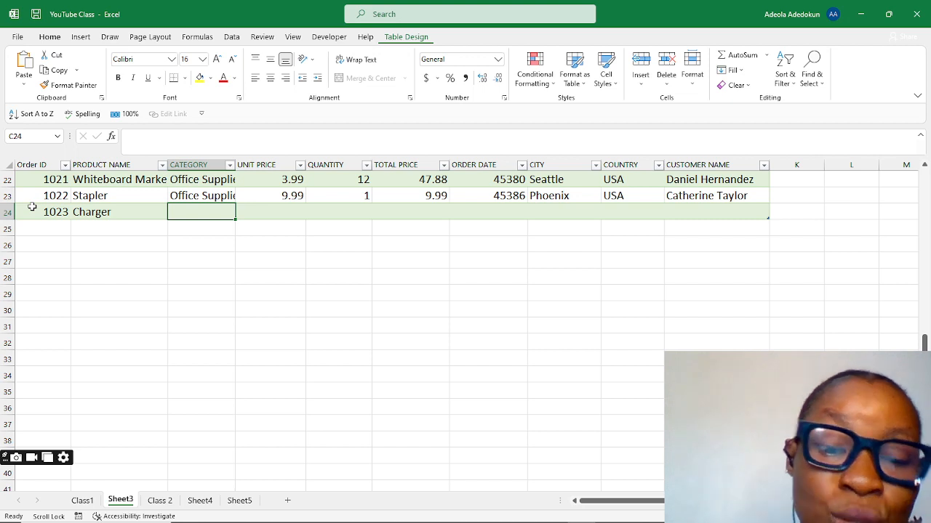
text(Tools)
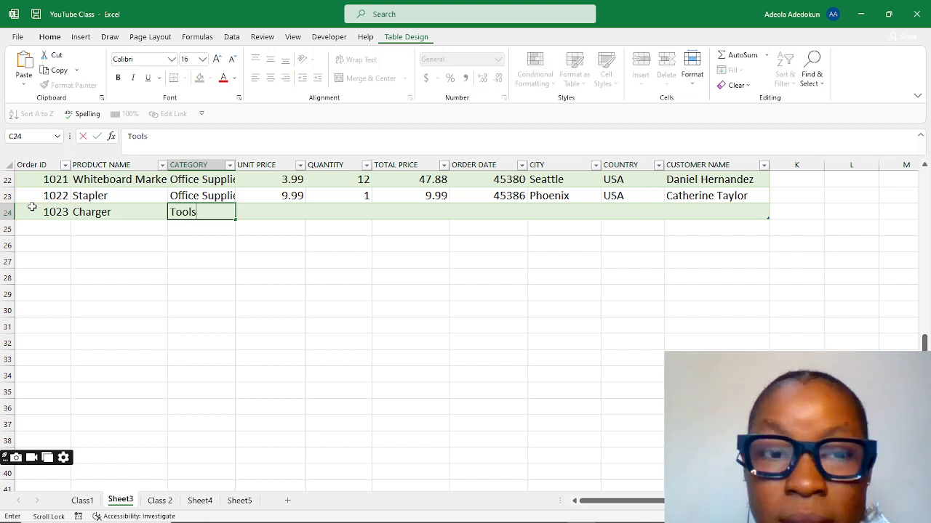
key(Tab)
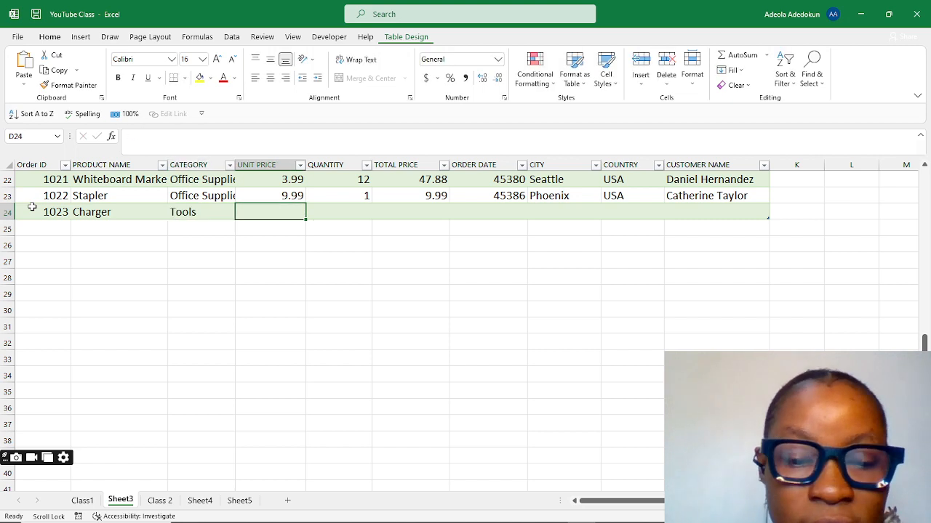
text(4.78)
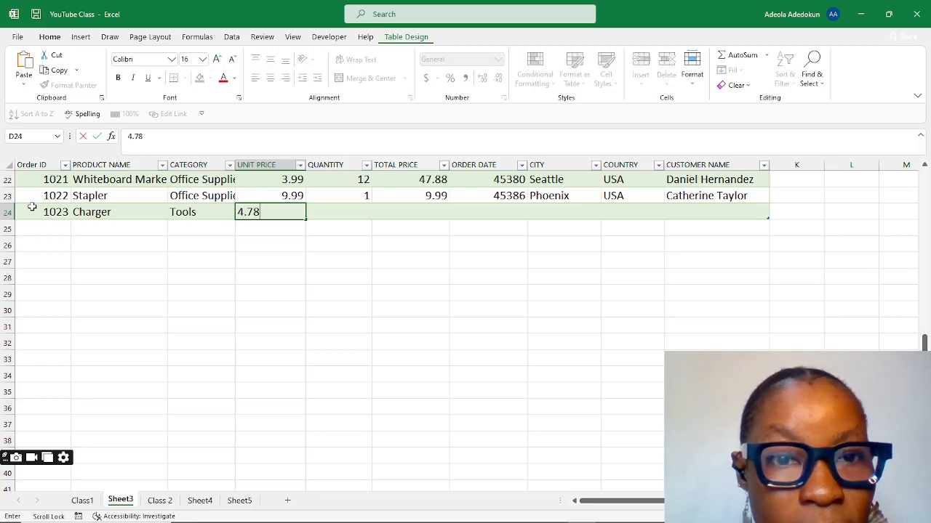
key(Tab)
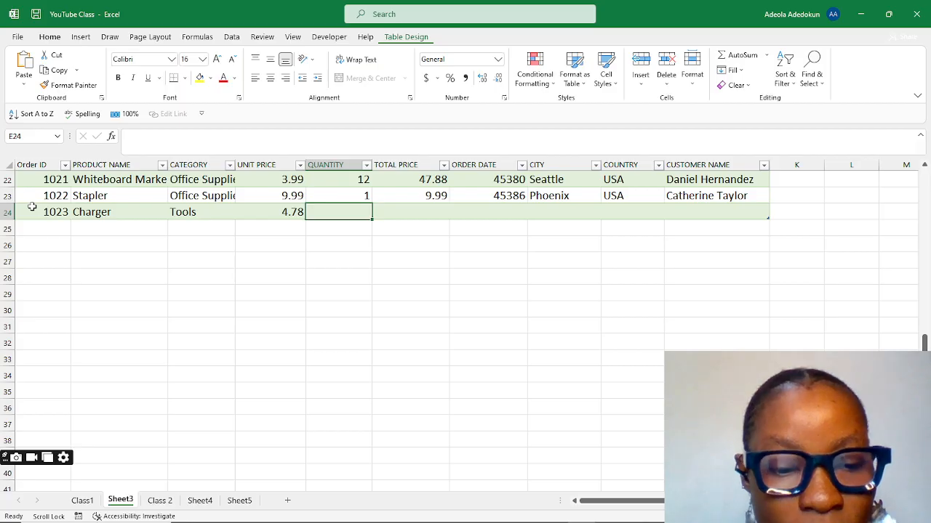
text(45)
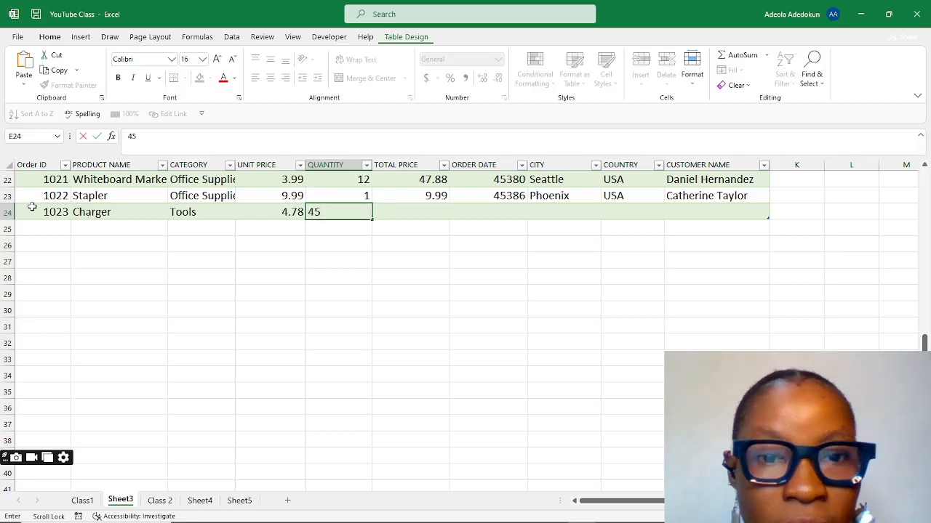
key(Tab)
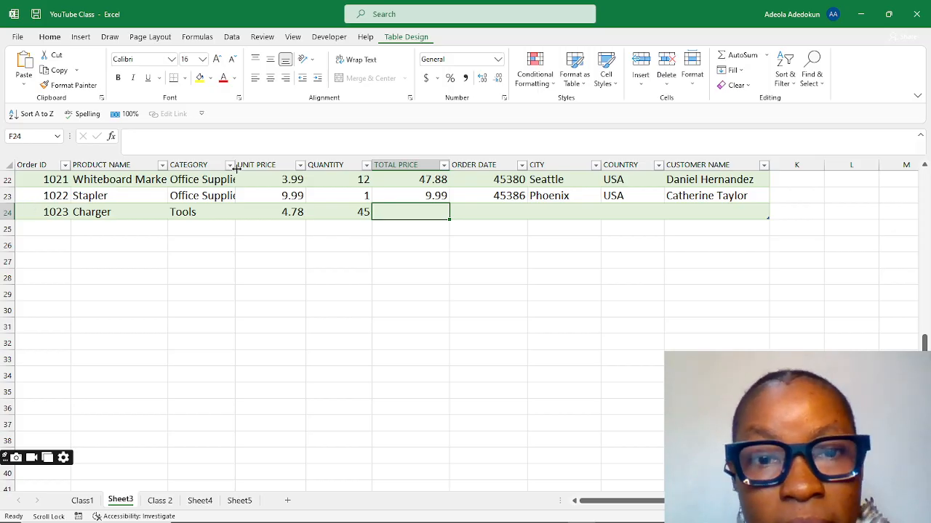
text(=)
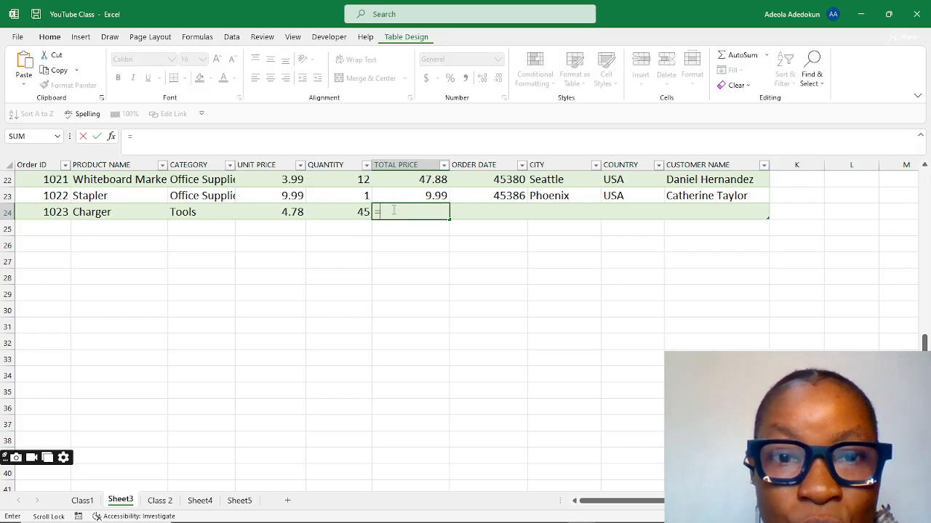
key(BackSpace)
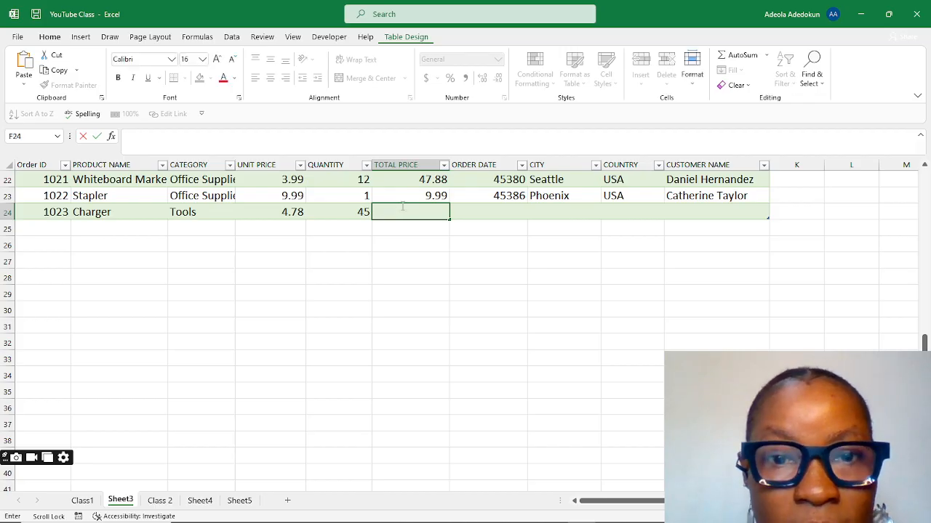
click(411, 193)
click(411, 212)
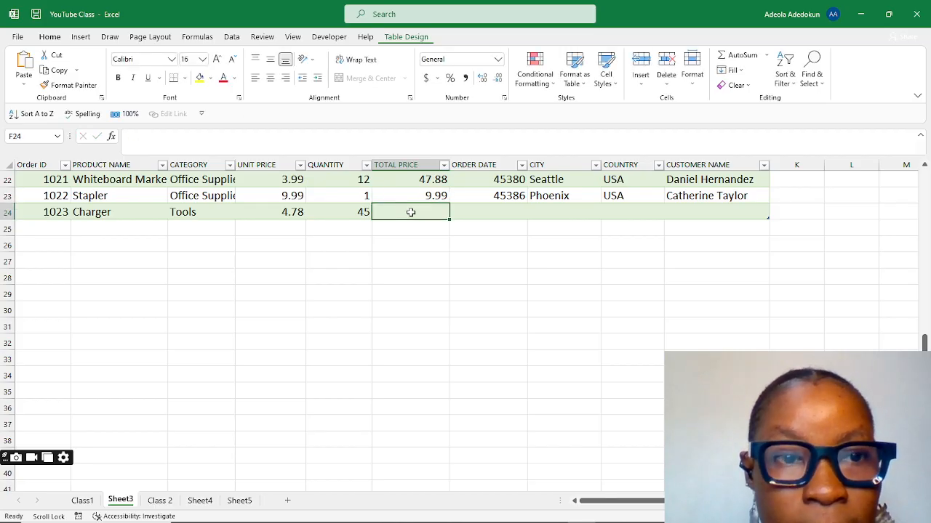
Calculate the total price in F24 with a formula multiplying the row's UNIT PRICE by its QUANTITY.
text(=)
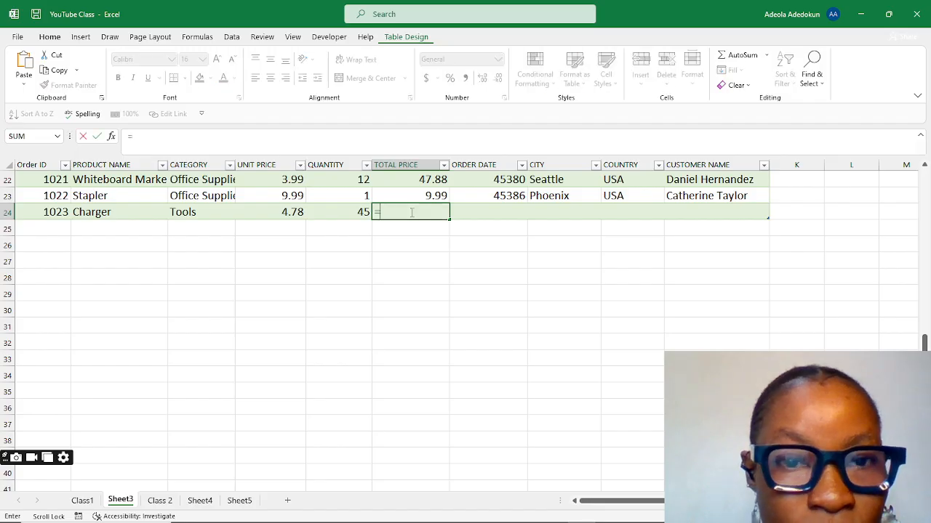
click(291, 212)
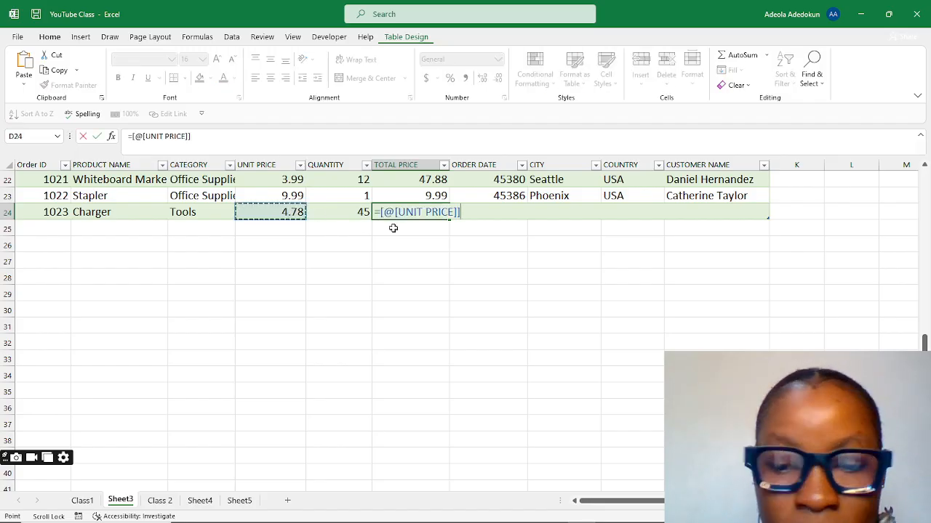
text(*)
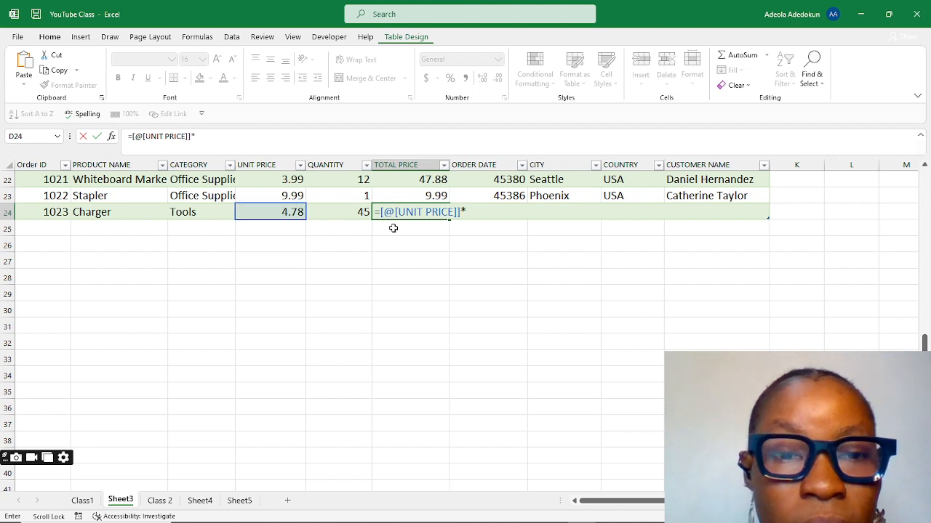
click(355, 211)
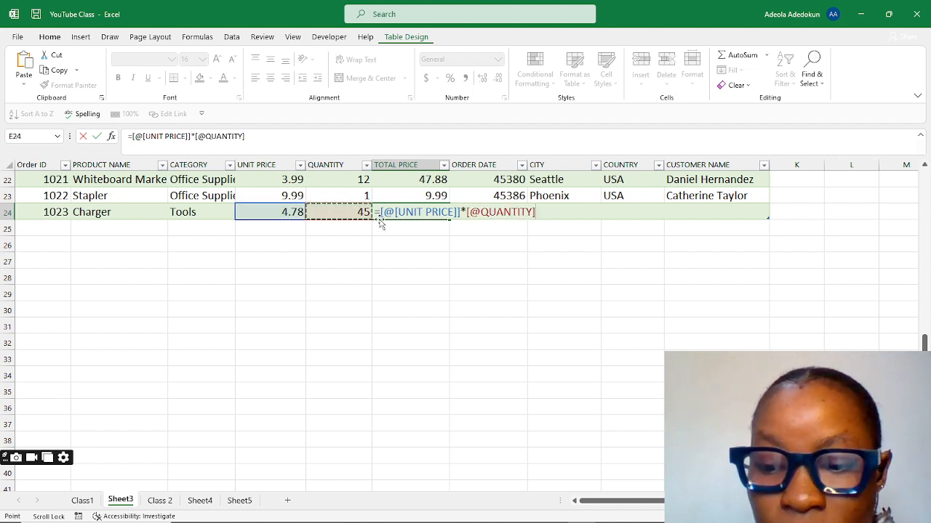
key(Return)
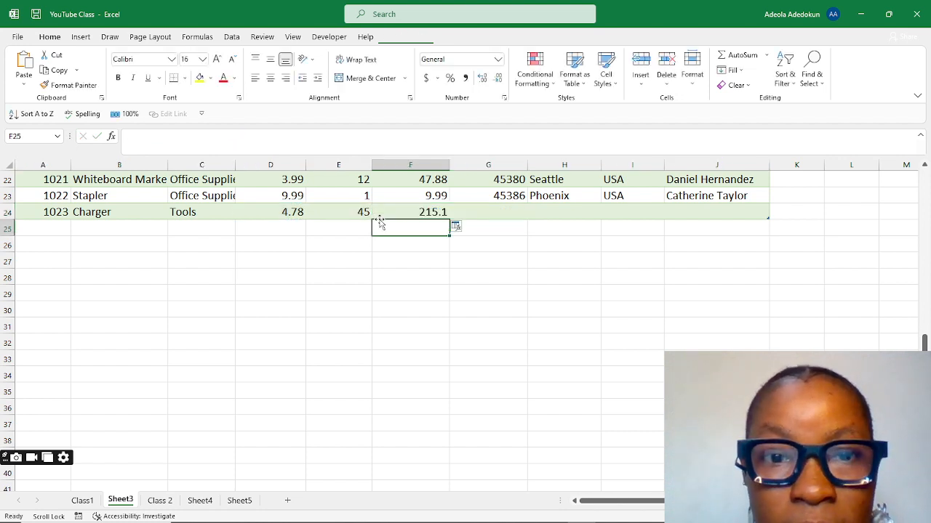
Enter order date 45377, city Houston and country USA for the new Charger record in row 24.
click(455, 211)
scroll(455, 211, right, 1)
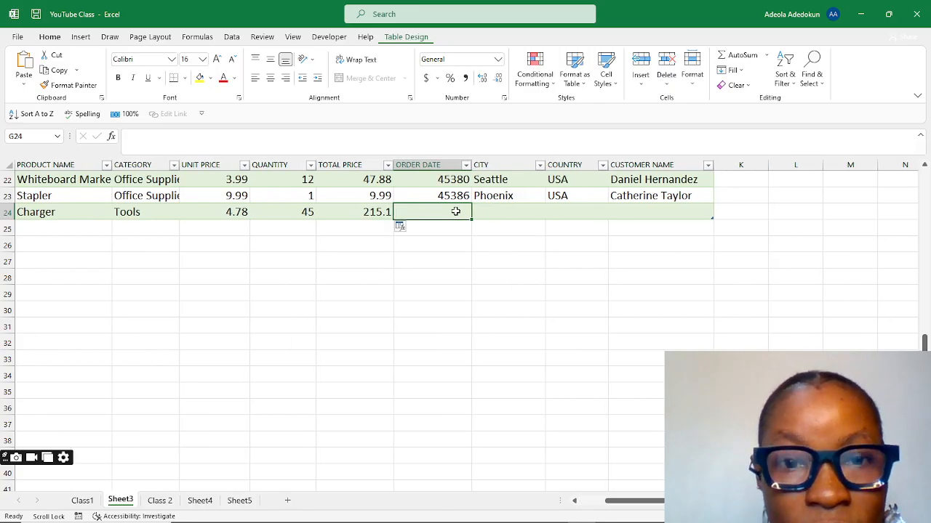
text(45)
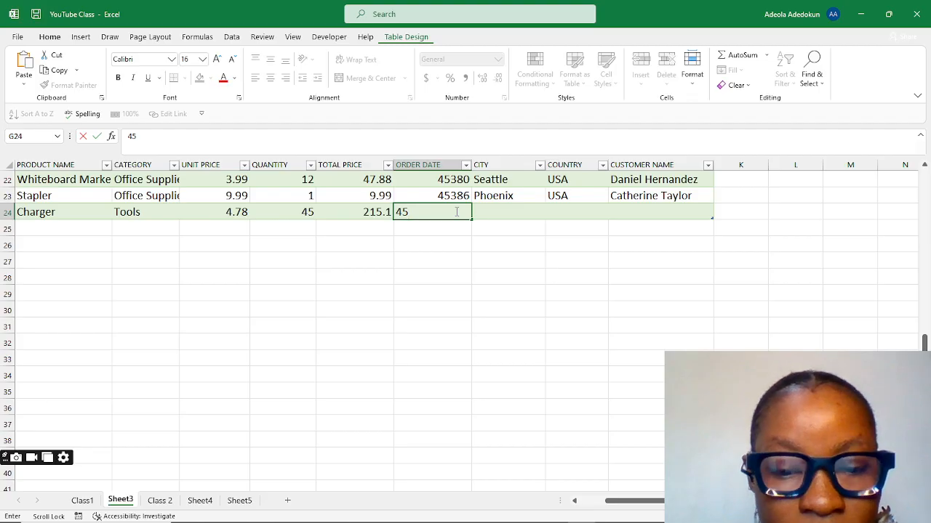
text(377)
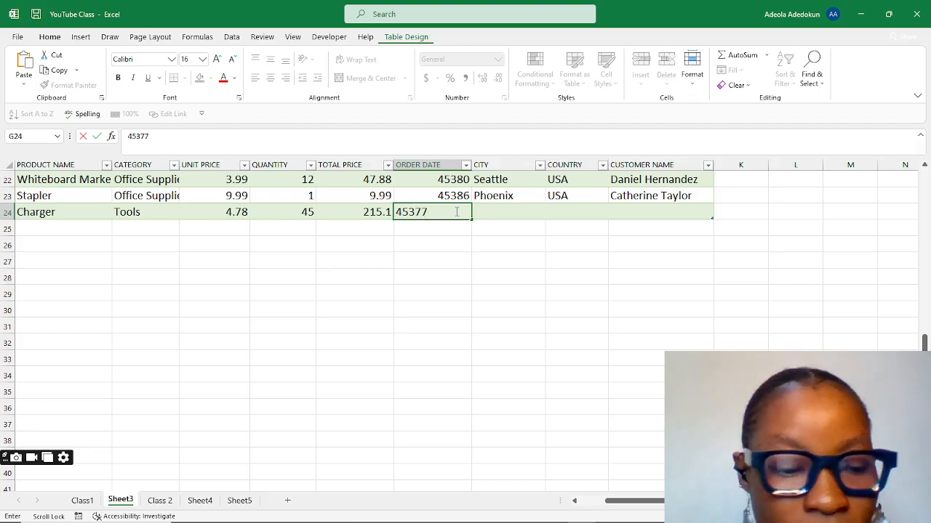
key(Tab)
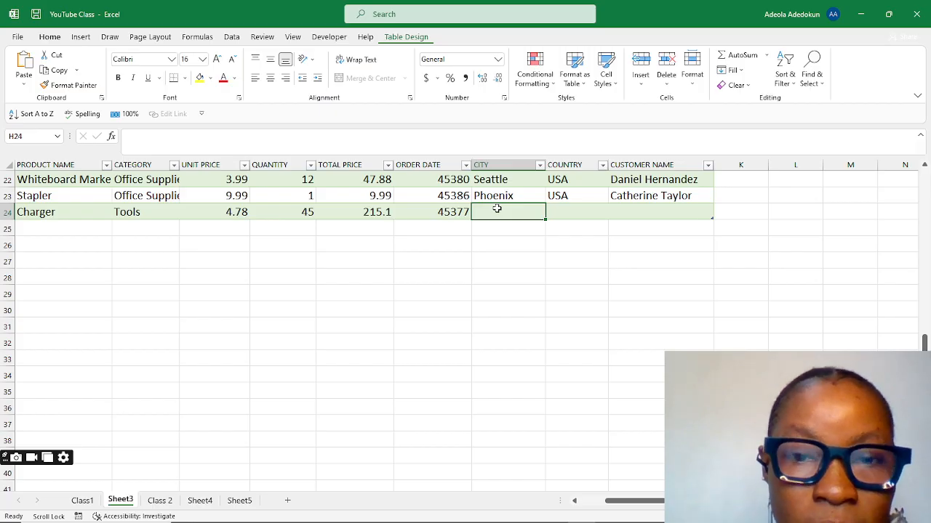
text(Houst)
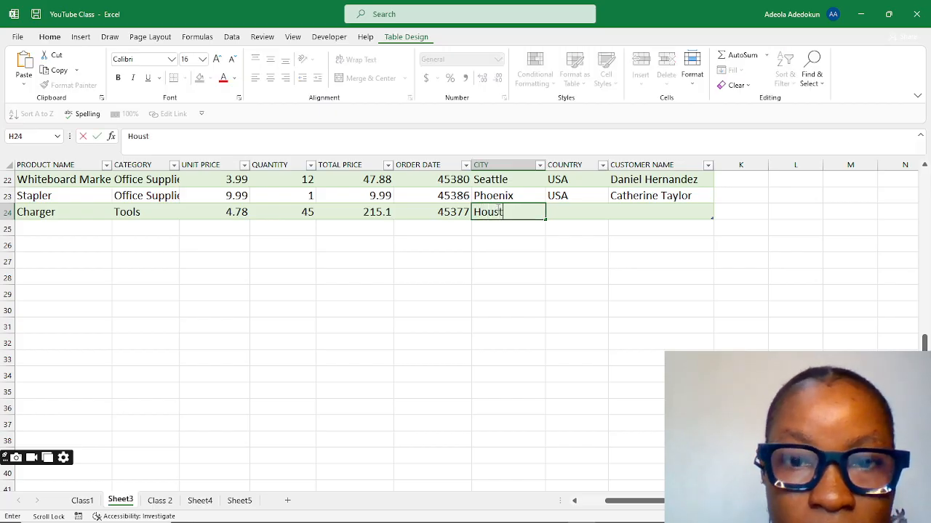
text(on)
key(Tab)
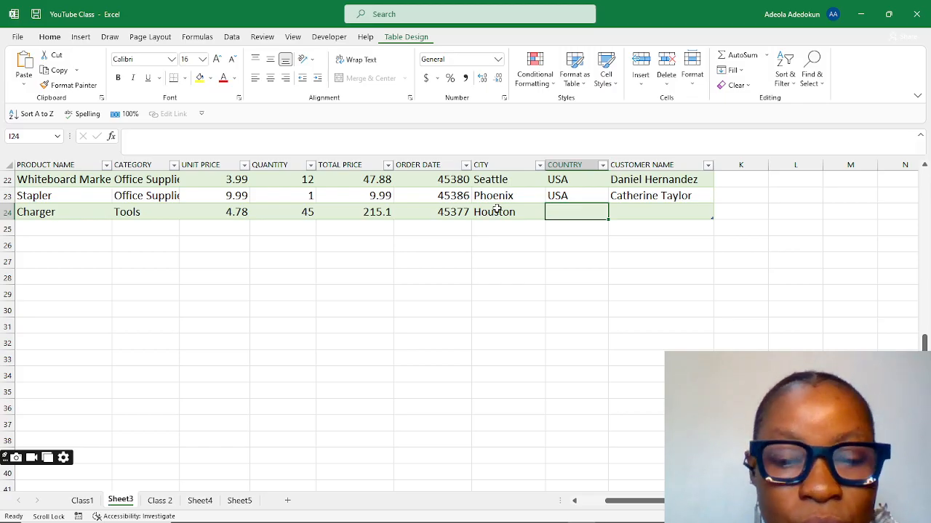
text(USA)
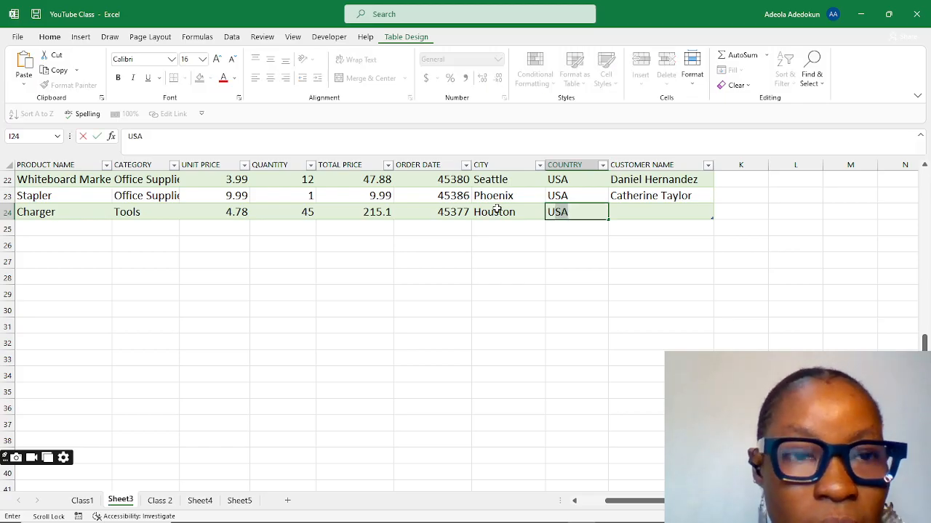
key(Tab)
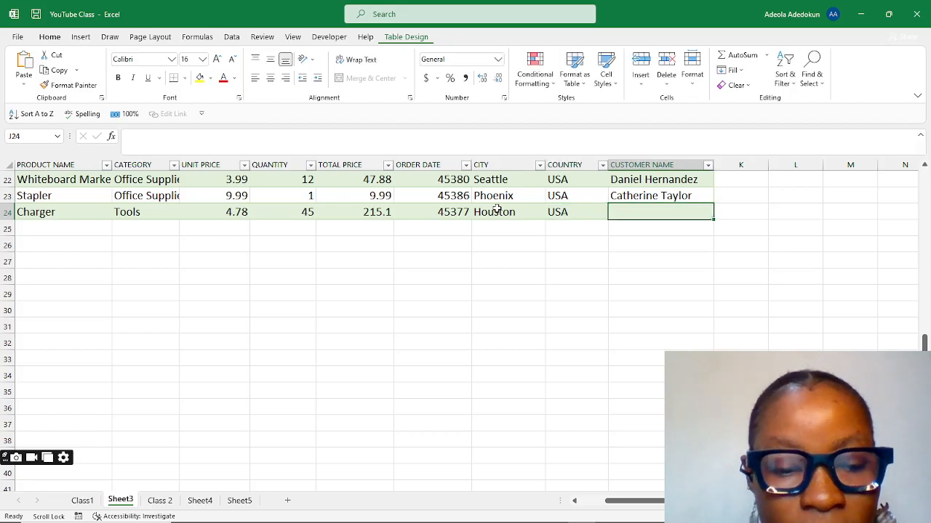
Enter the customer's full name in J24 to complete the Charger record.
text(Ferna)
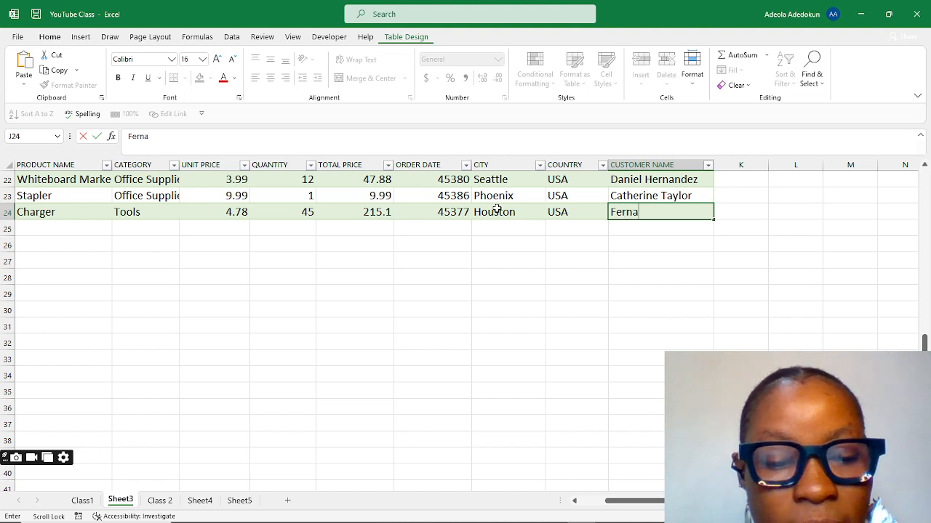
text(ndez)
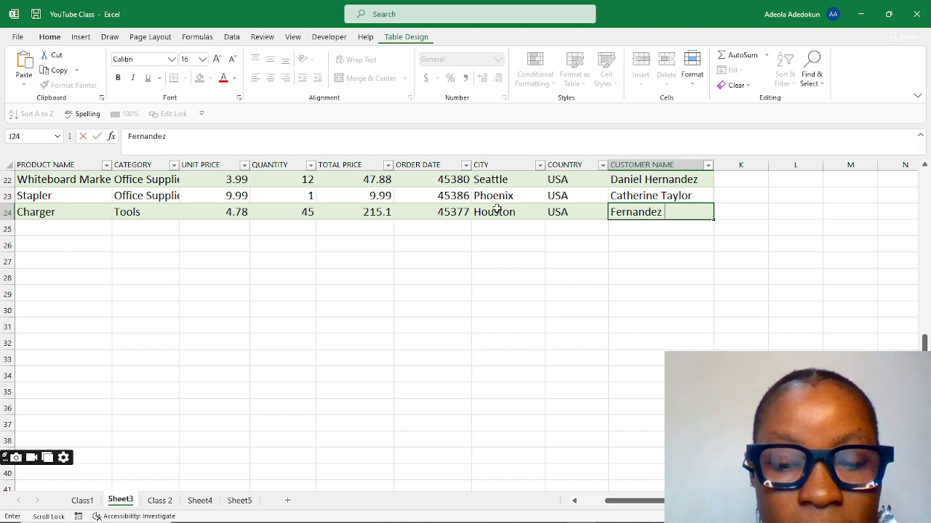
text( Gigg)
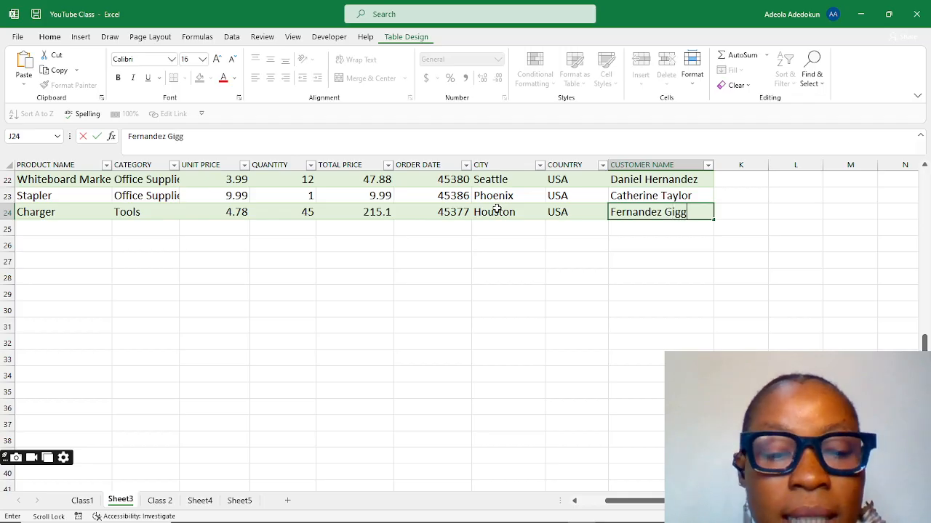
text(s)
key(Return)
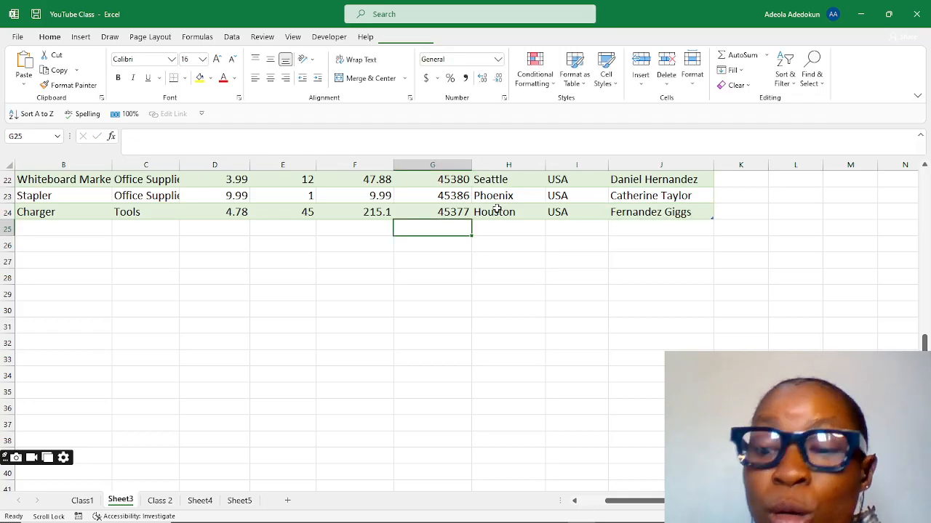
Add a new table column headed Customer ID in K1, directly beside CUSTOMER NAME.
scroll(497, 210, left, 2)
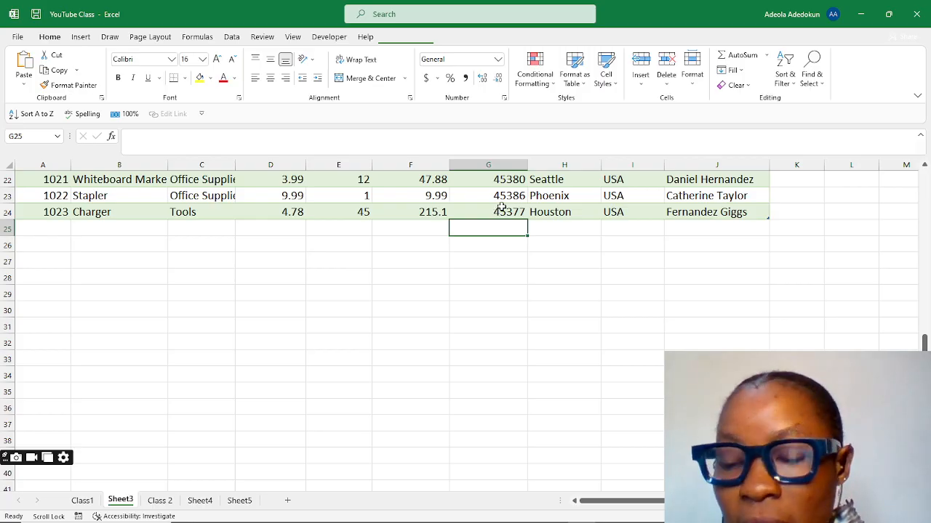
click(462, 210)
scroll(463, 210, up, 1)
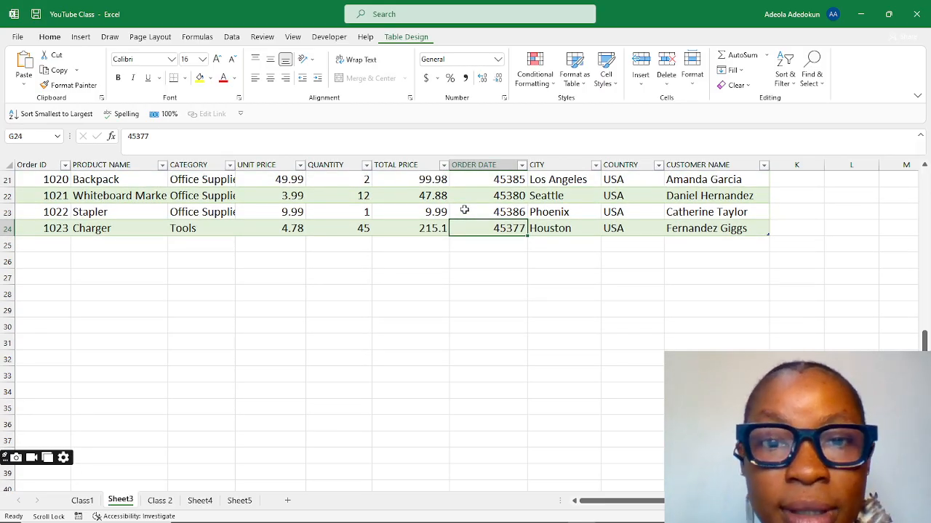
scroll(464, 210, up, 6)
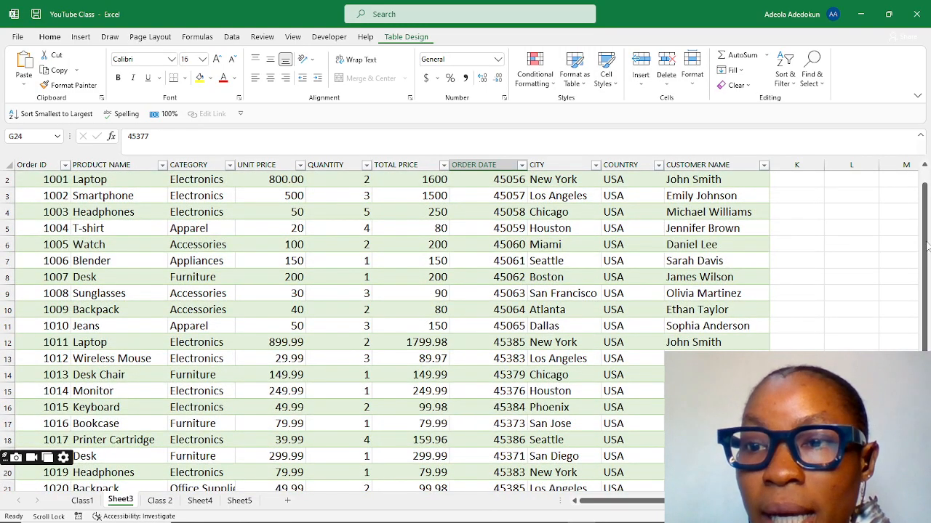
drag(923, 246, 923, 205)
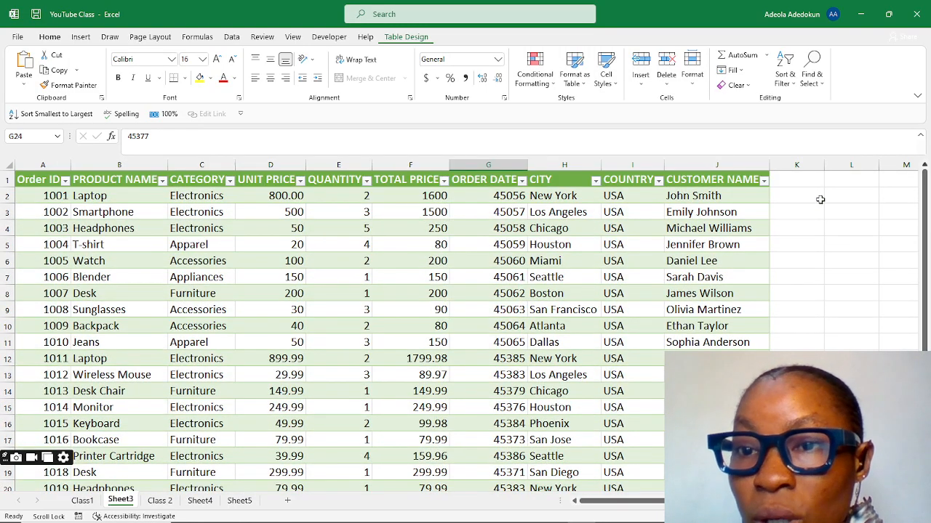
click(790, 178)
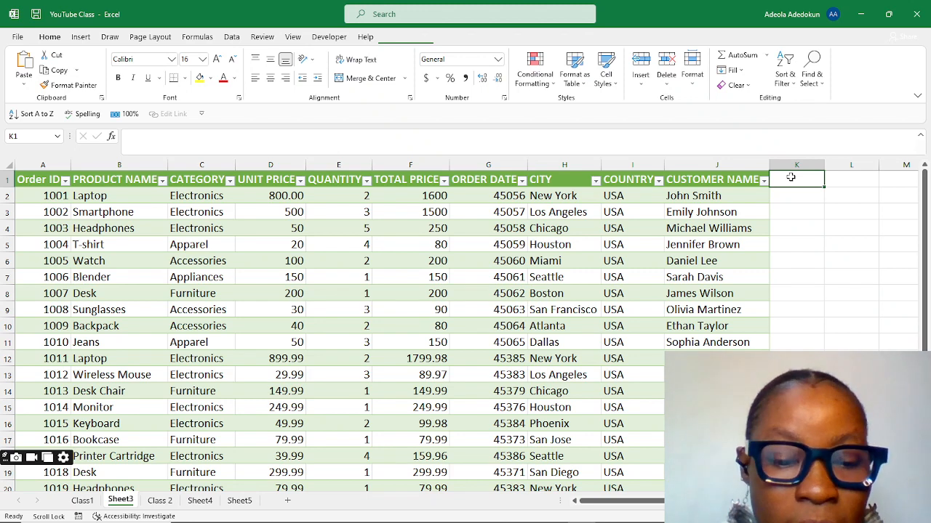
text(Cust)
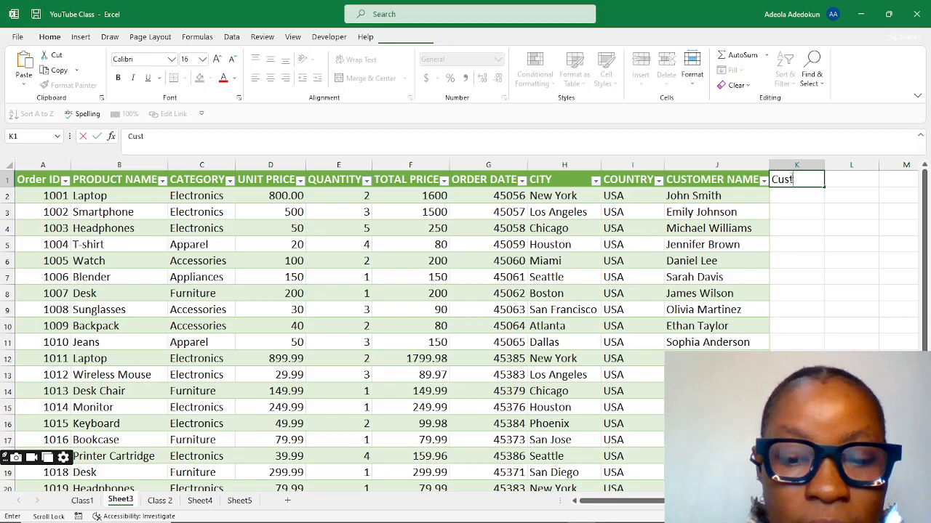
text(omer I)
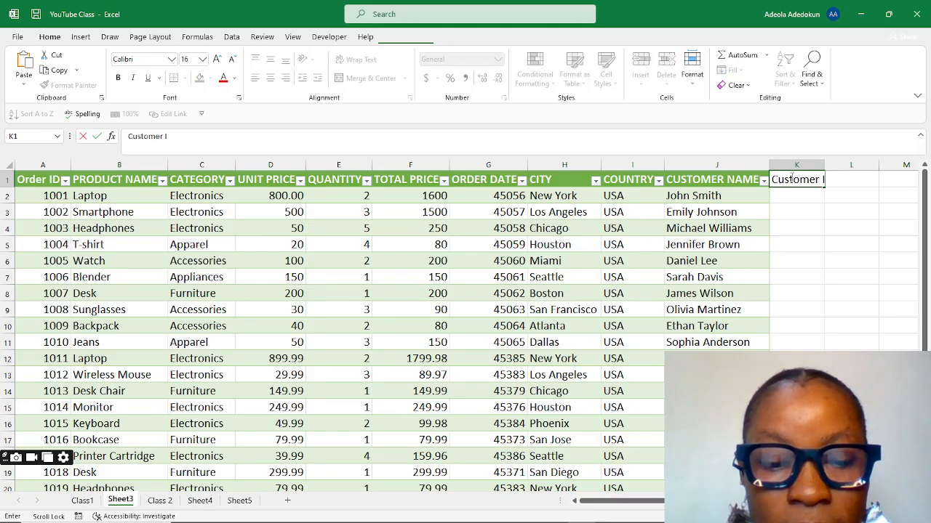
text(D)
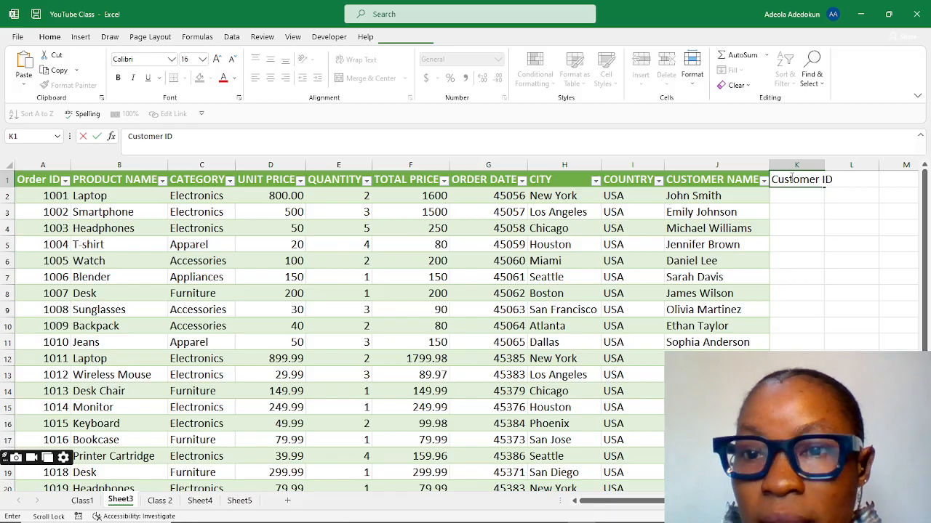
key(Return)
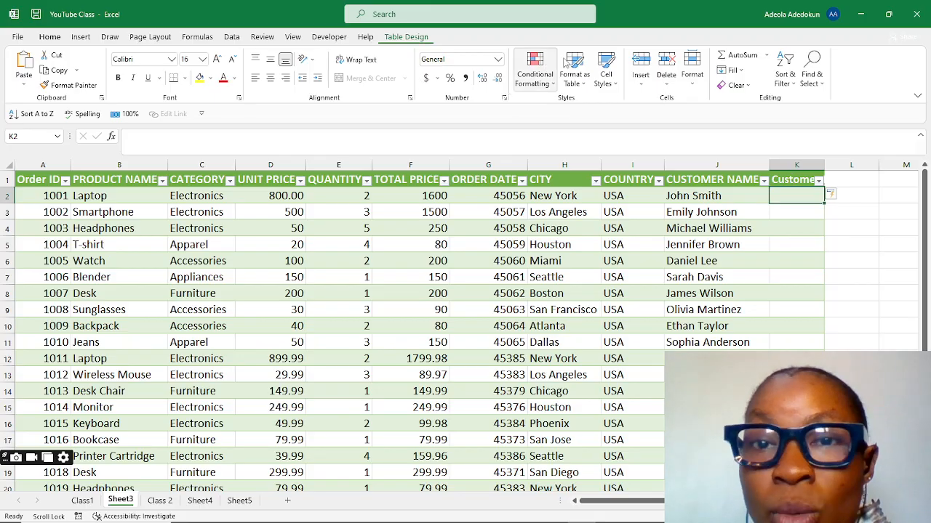
Add a total row to the orders table and convert the table back to a normal range.
click(410, 38)
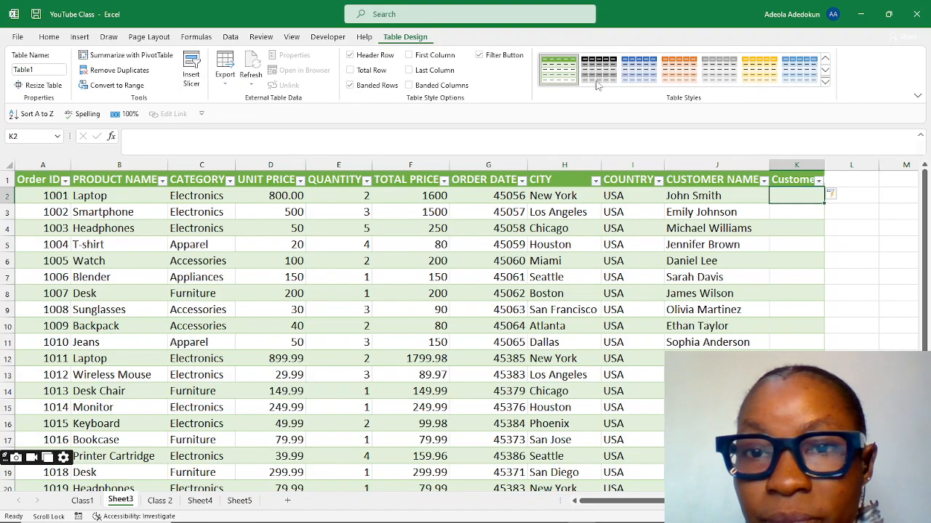
click(351, 70)
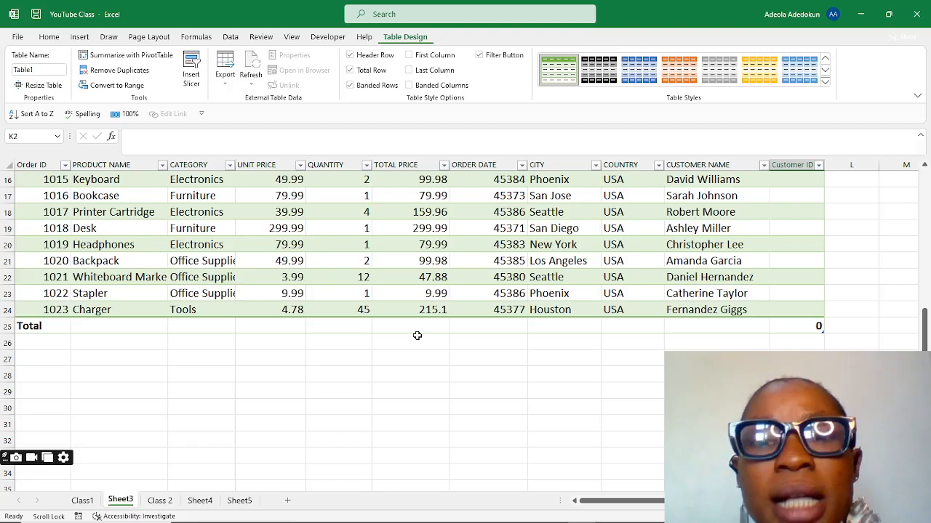
click(136, 88)
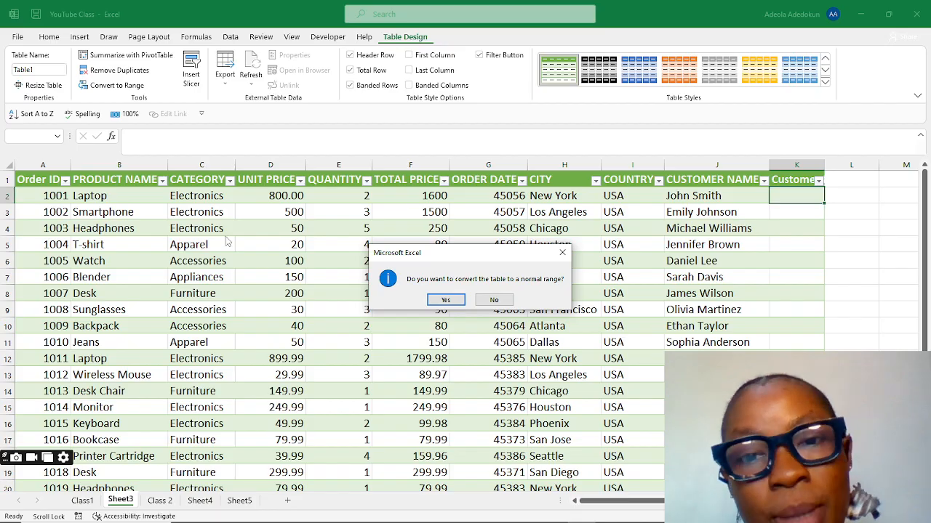
click(446, 300)
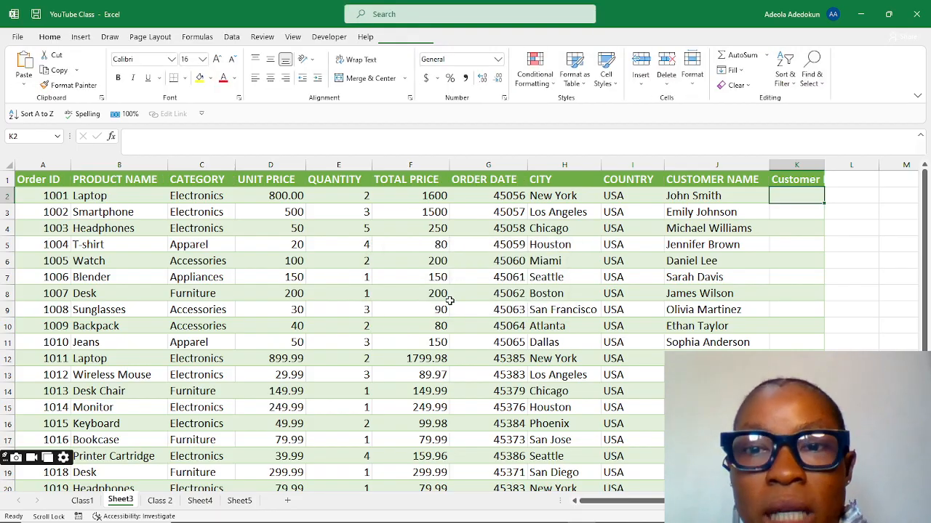